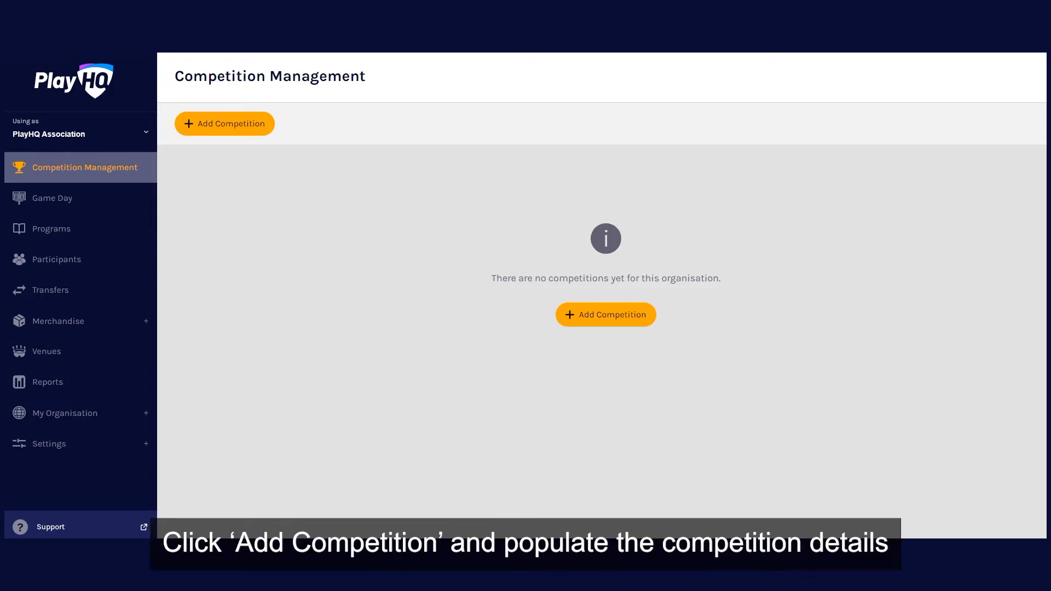
# - Start a new competition and set its competition type to Domestic
pyautogui.click(226, 124)
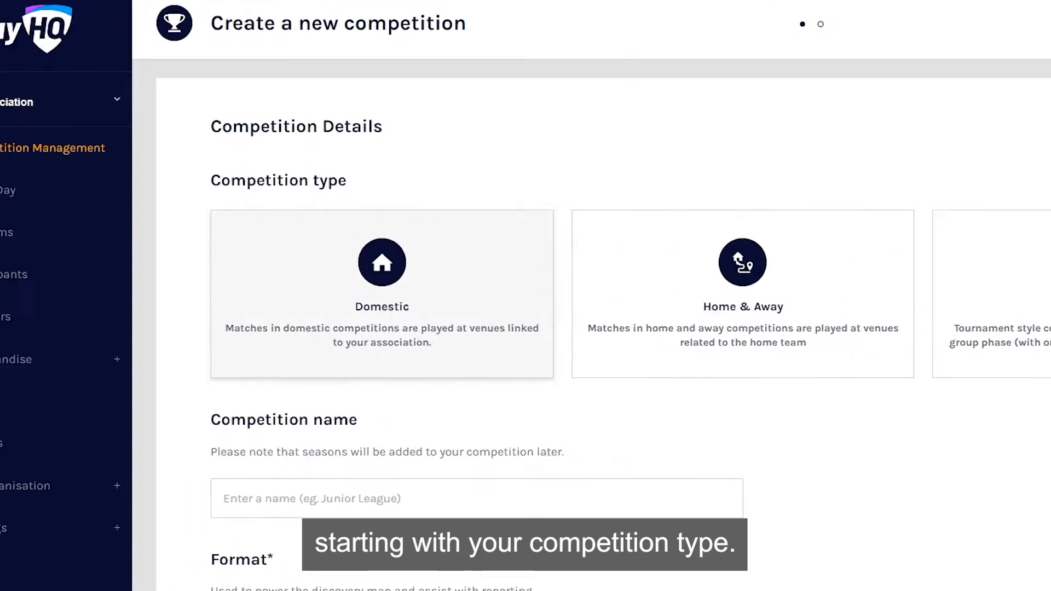
pyautogui.click(225, 299)
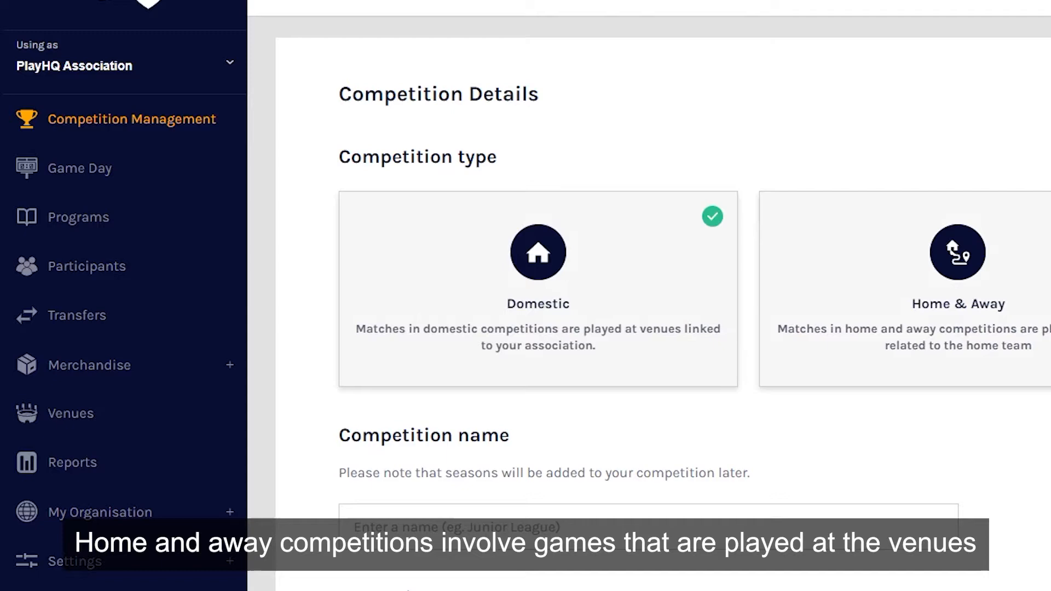
pyautogui.click(958, 289)
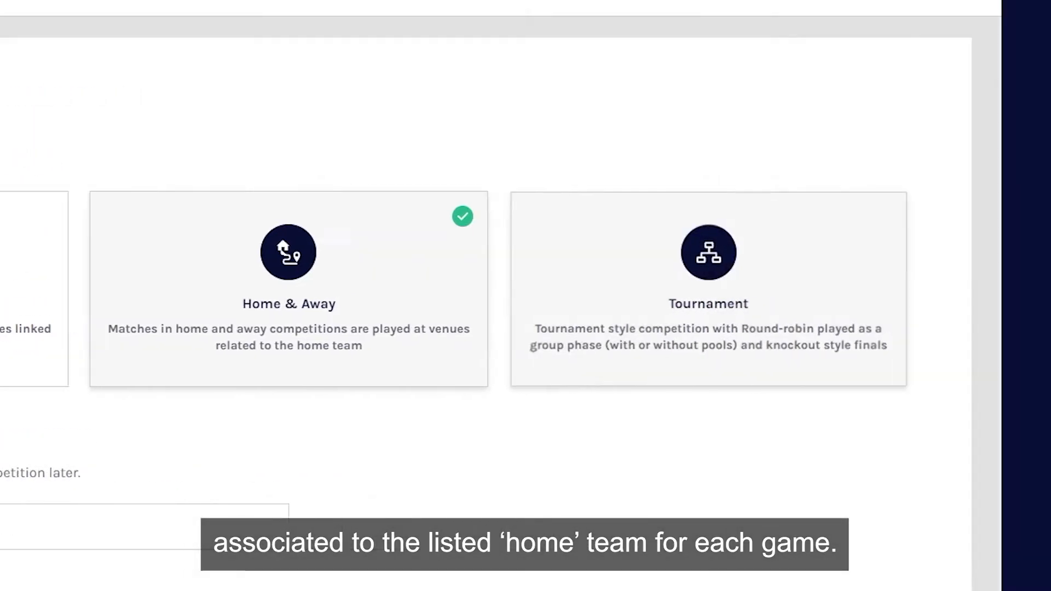
pyautogui.click(973, 289)
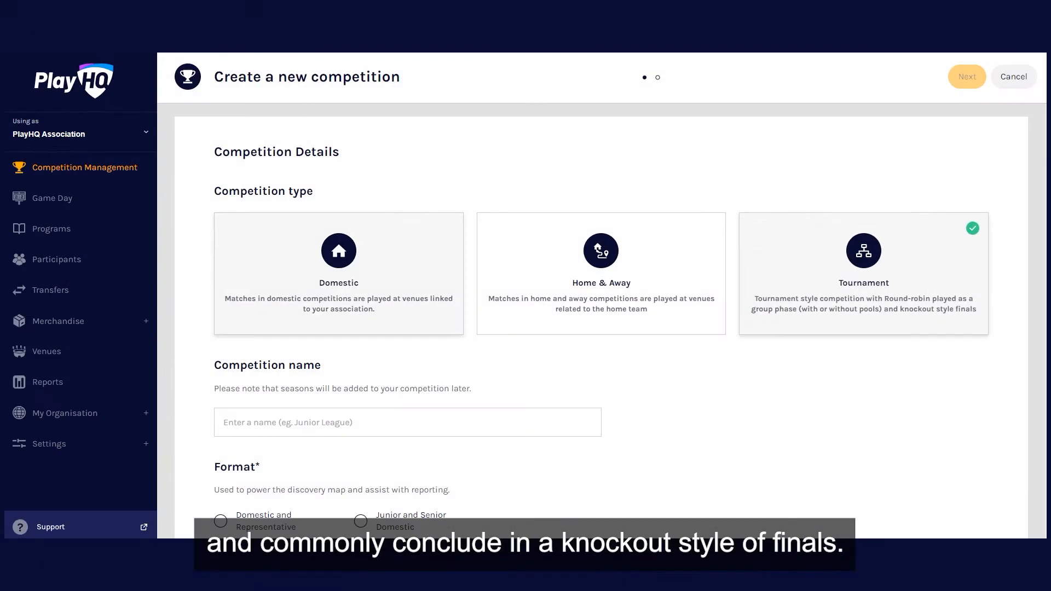
pyautogui.click(340, 270)
# - Name the competition "Junior Domestic"
pyautogui.scroll(-4, 601, 323)
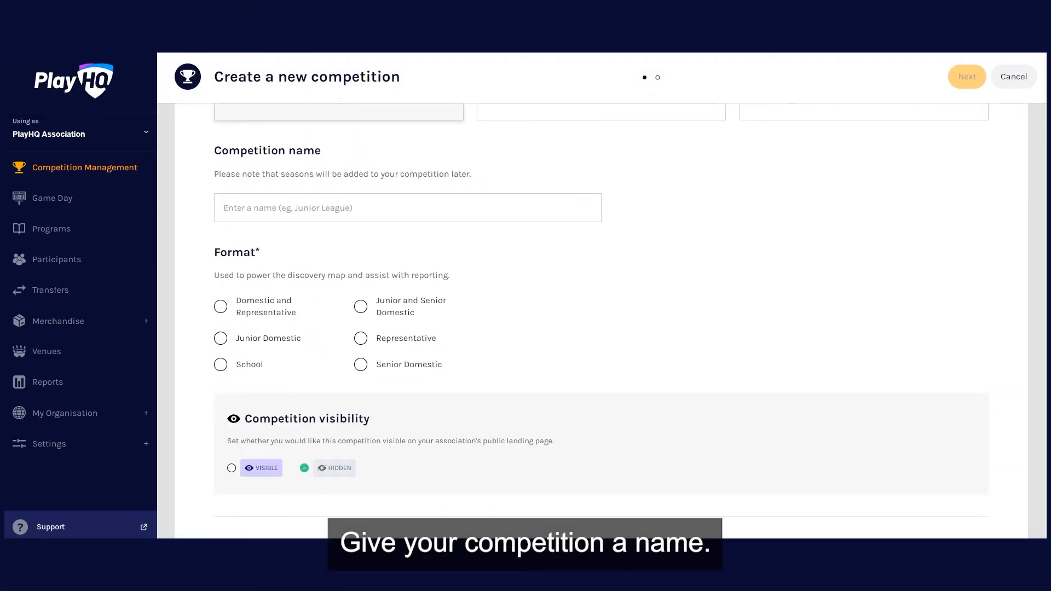
pyautogui.click(407, 208)
pyautogui.write('Junior ')
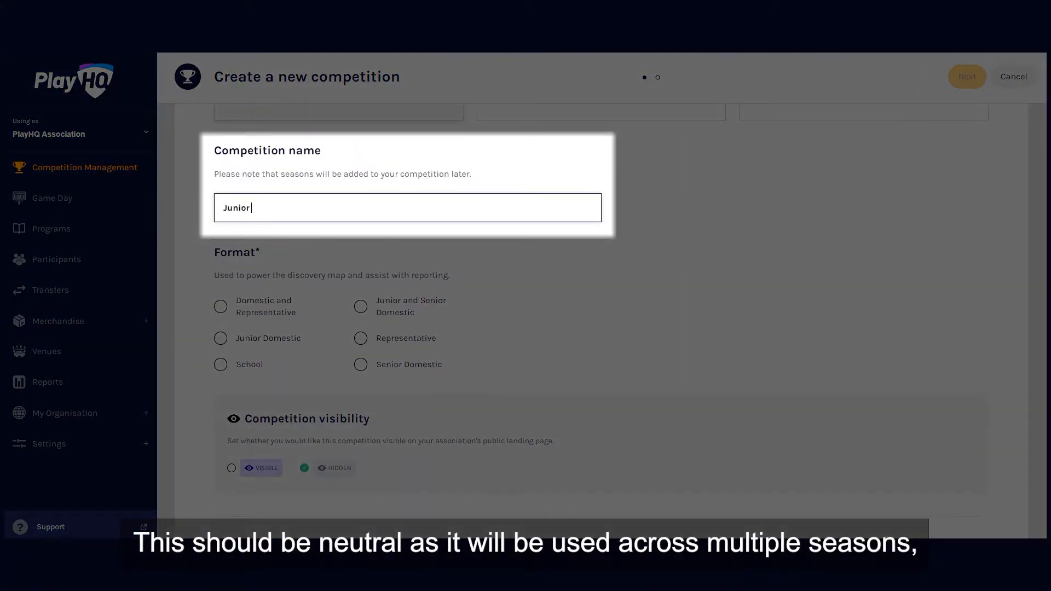
pyautogui.write('Domestic')
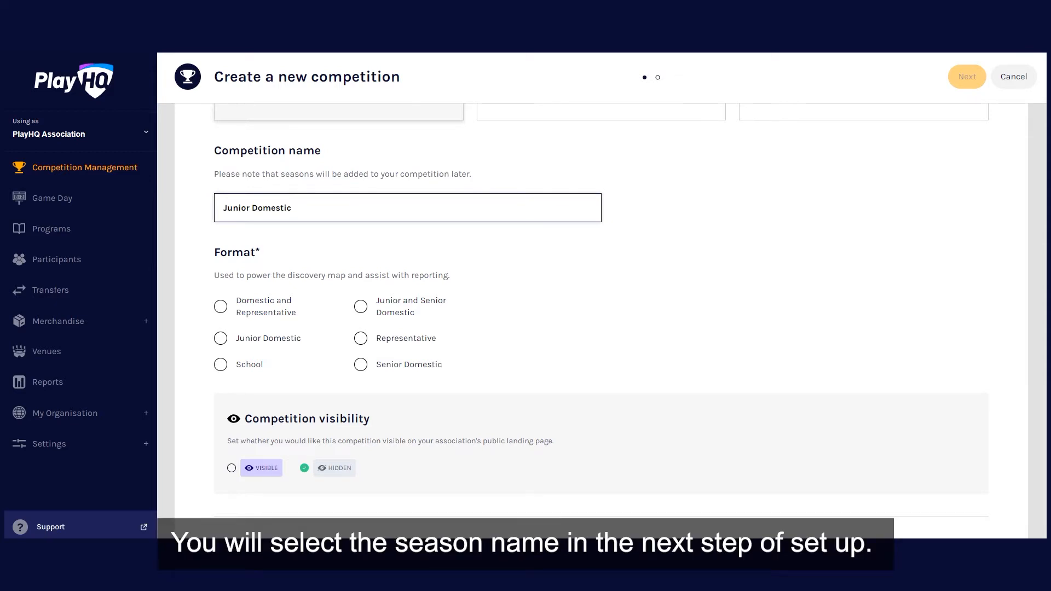
# - Set the competition format to Junior and Senior Domestic and make the competition publicly visible
pyautogui.scroll(-1, 602, 306)
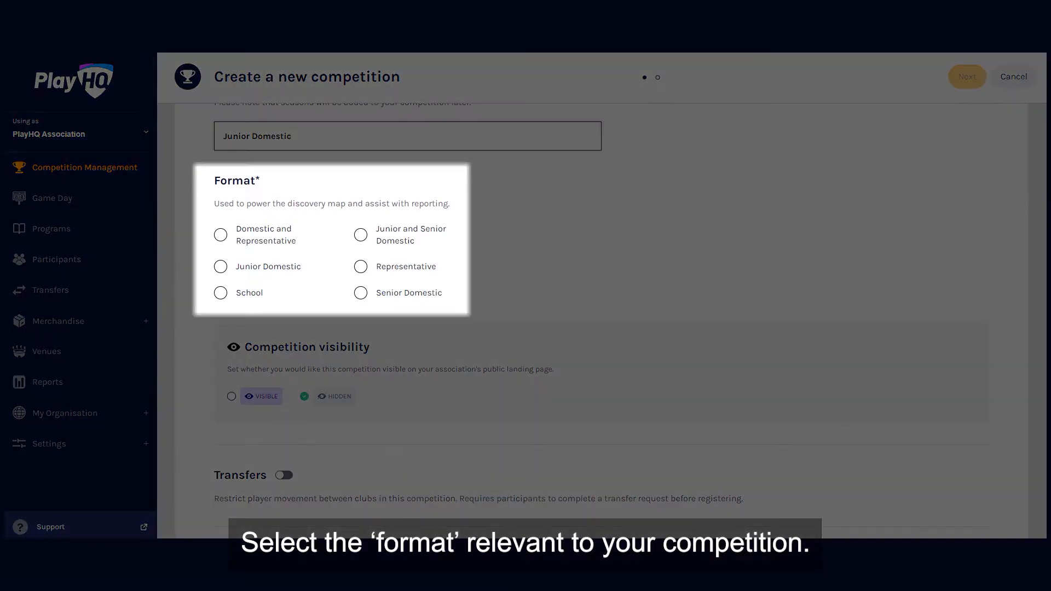
pyautogui.click(361, 235)
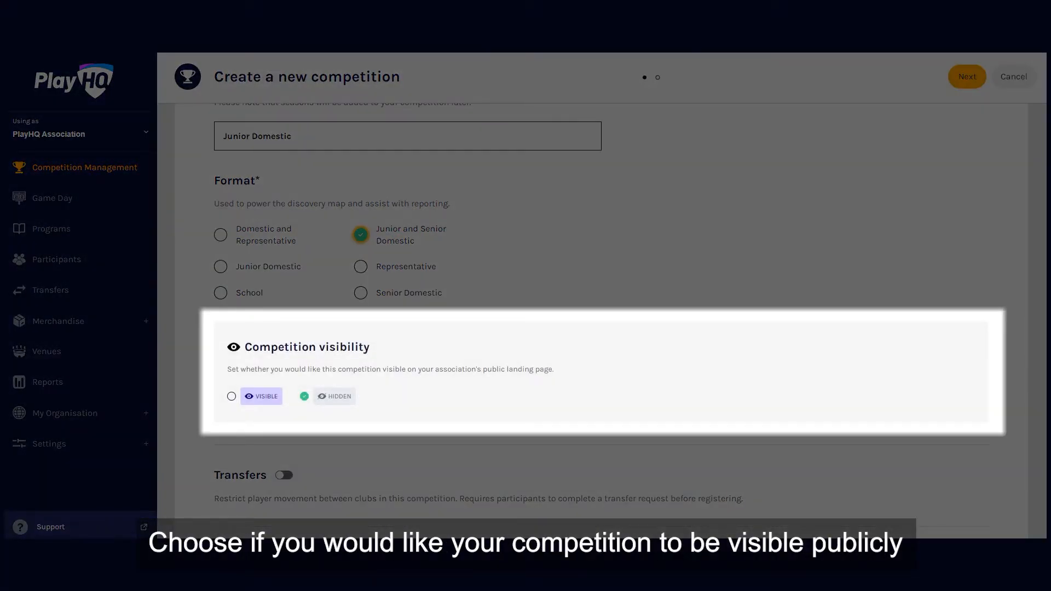
pyautogui.click(232, 397)
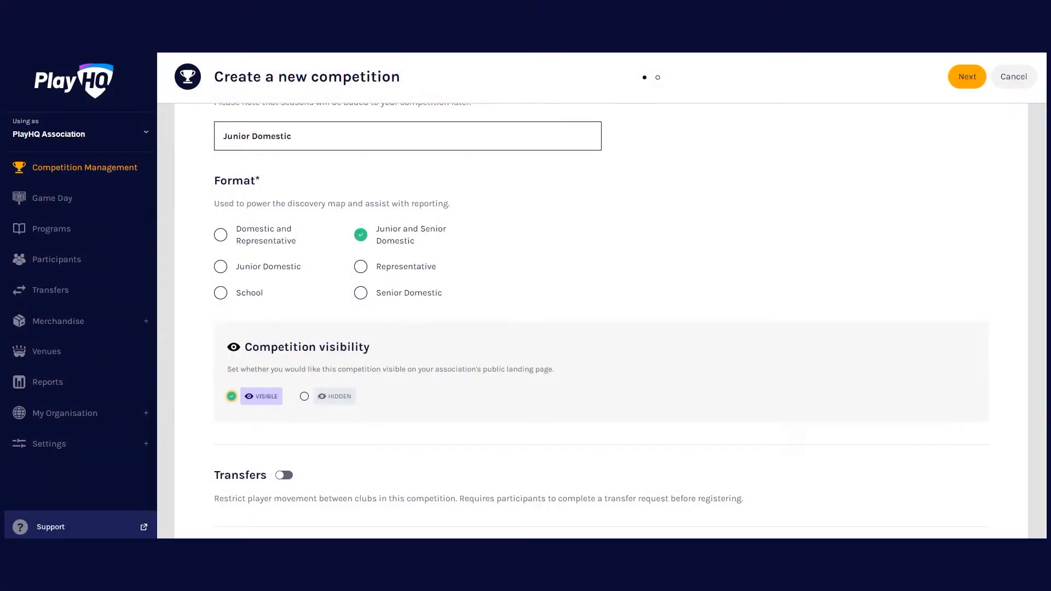
# - Enable transfers with automatic approval after 7 days and new player approval, and proceed to the game and grade default settings
pyautogui.scroll(-1, 601, 296)
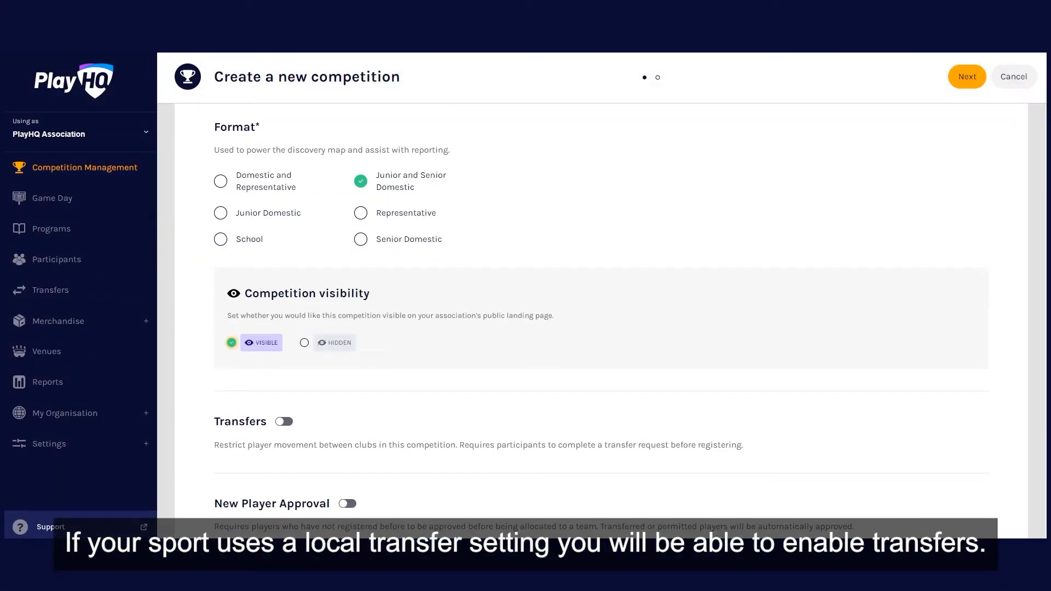
pyautogui.click(284, 421)
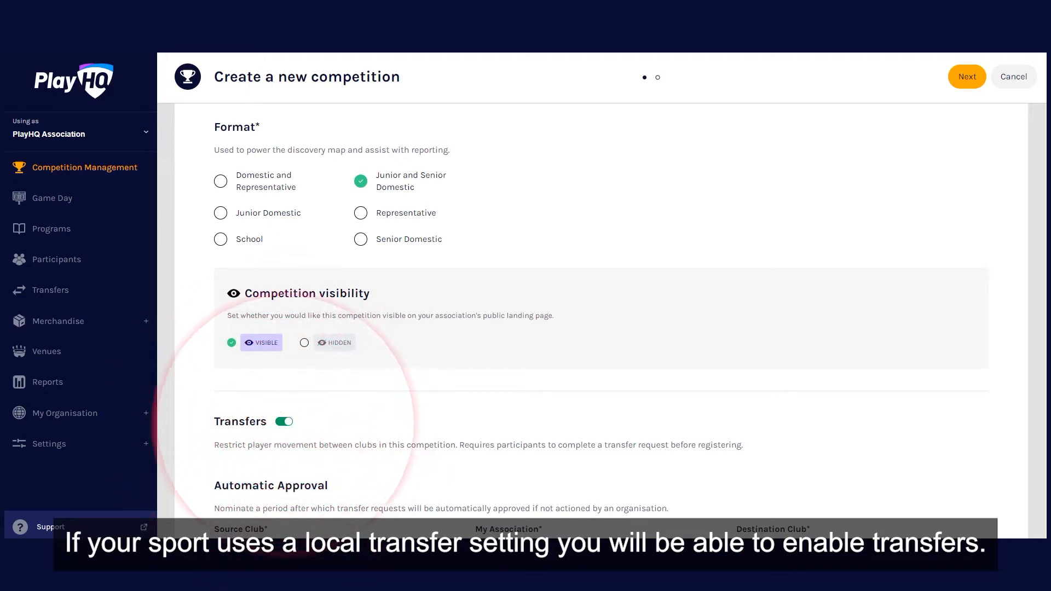
pyautogui.scroll(-2, 601, 318)
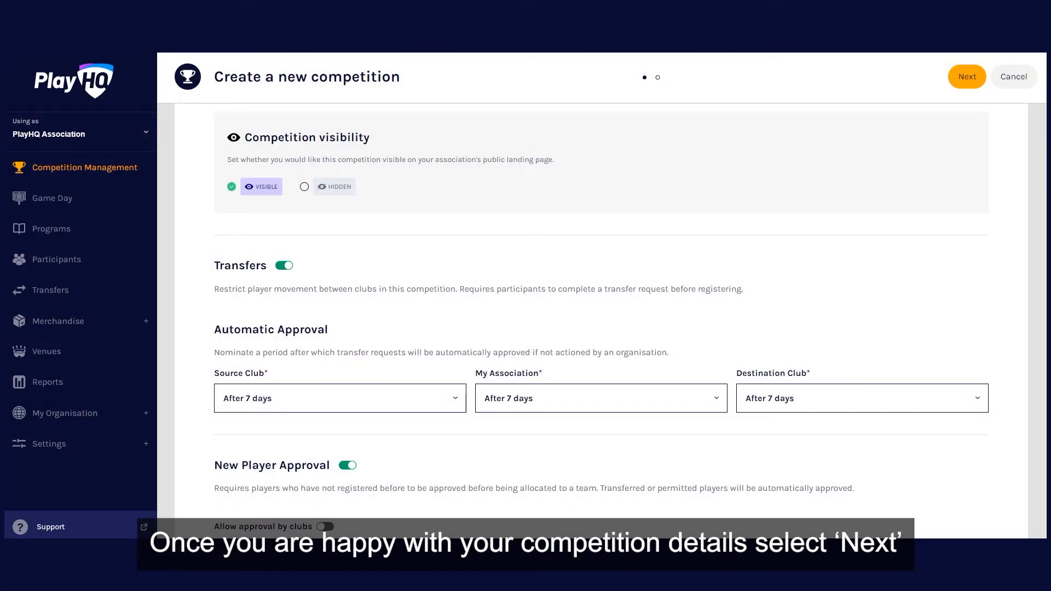
pyautogui.click(967, 76)
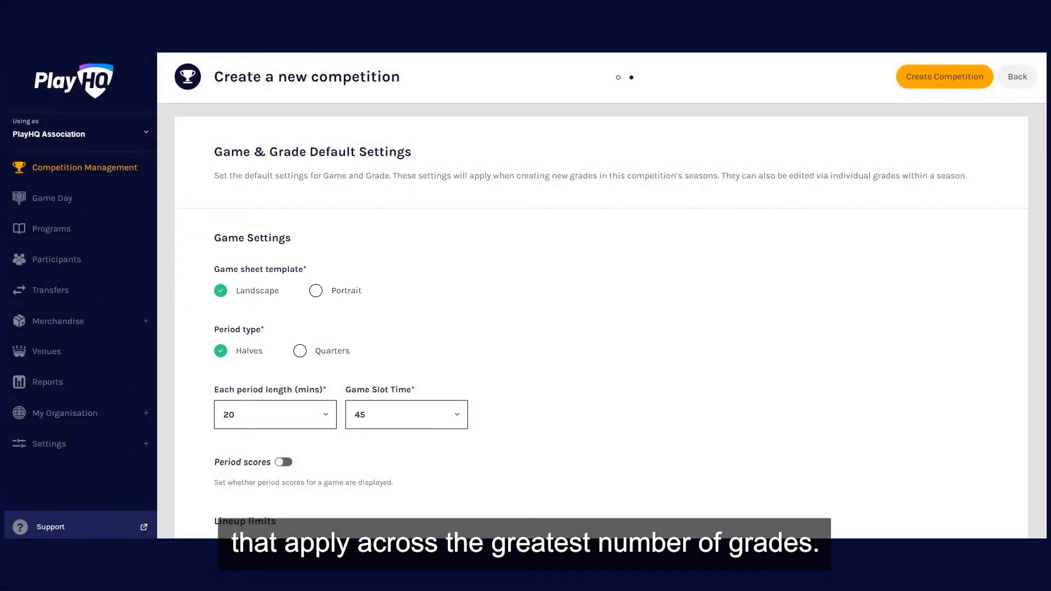
# - Set each period length to 30 minutes and the game slot time to 60 in the game settings
pyautogui.scroll(-1, 601, 321)
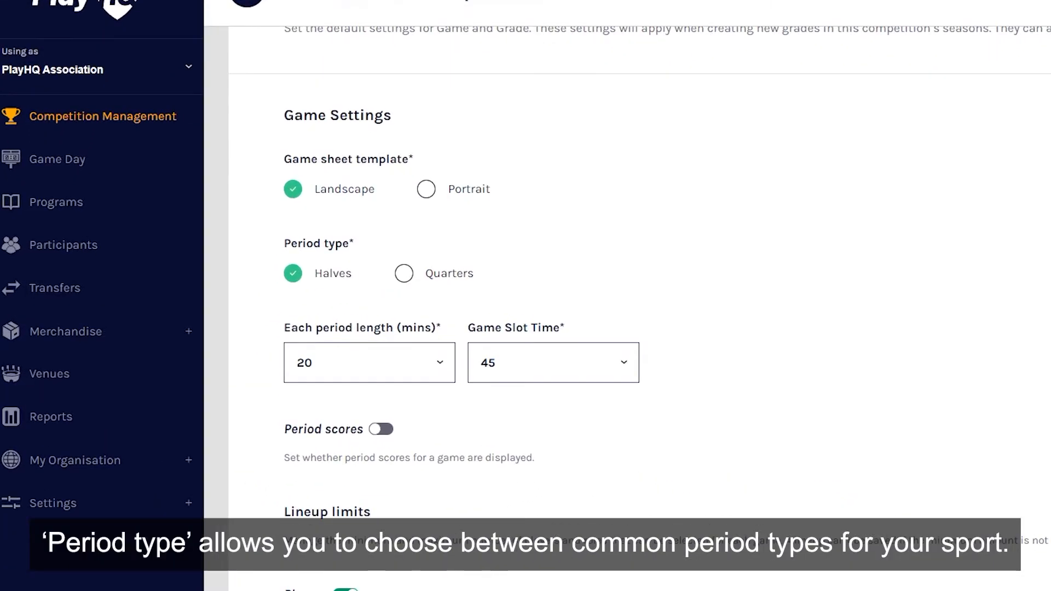
pyautogui.click(370, 363)
pyautogui.scroll(-3, 363, 317)
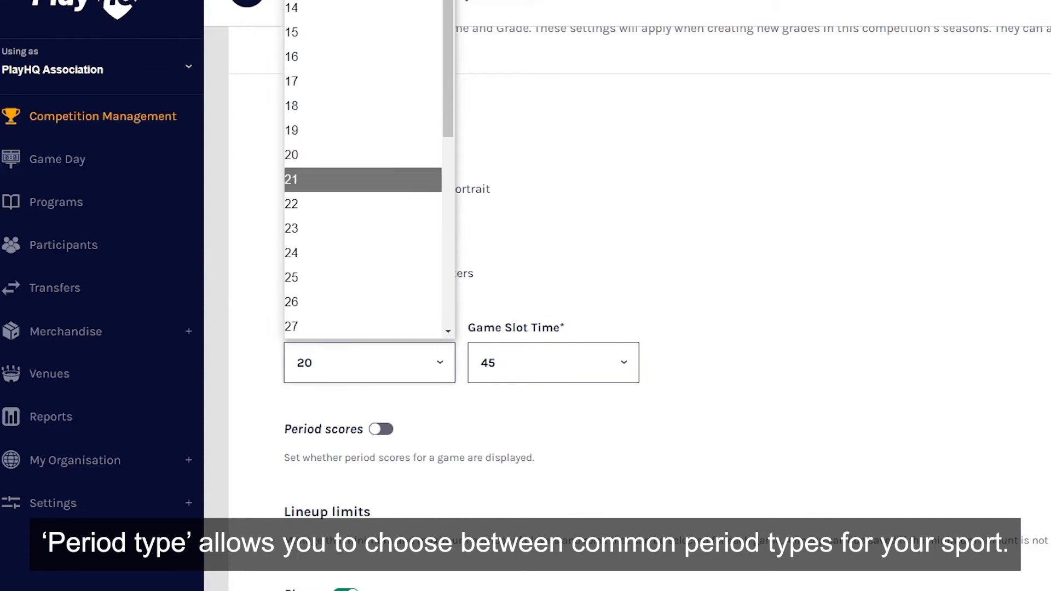
pyautogui.scroll(-2, 363, 296)
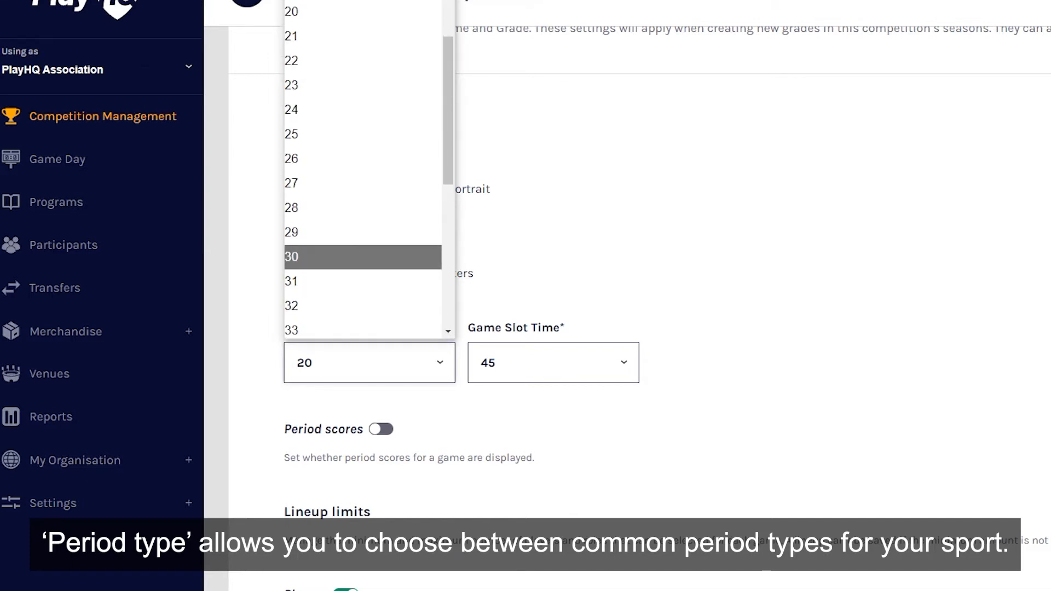
pyautogui.click(362, 257)
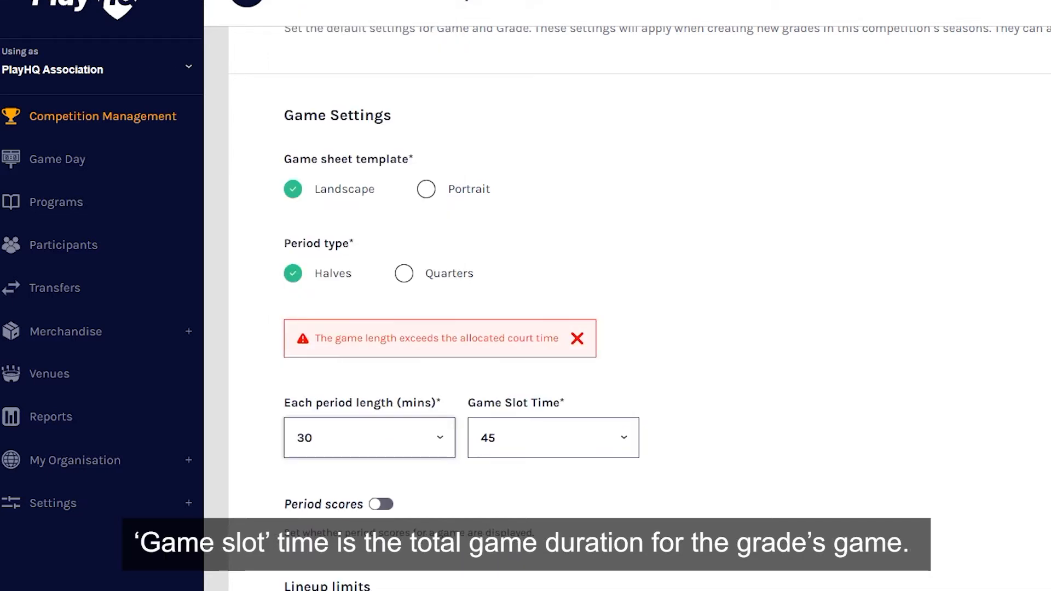
pyautogui.click(553, 438)
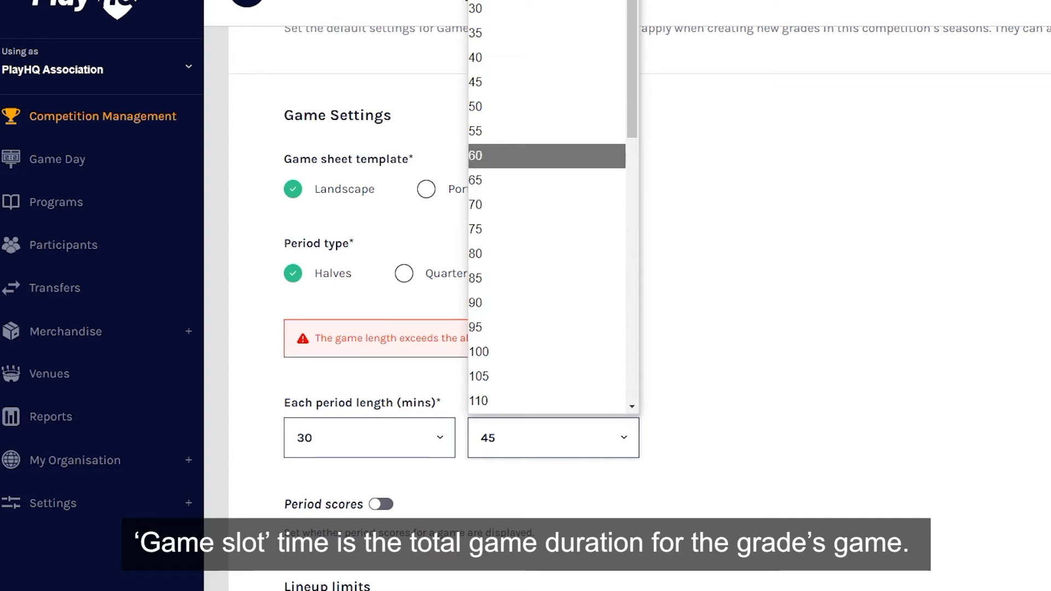
pyautogui.click(546, 156)
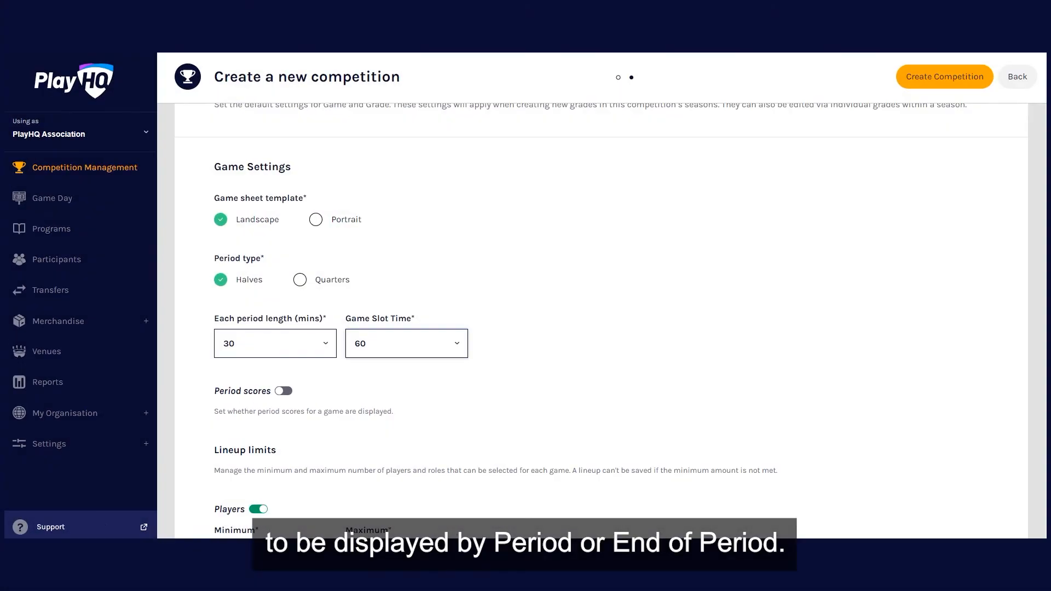
# - Set the maximum number of players in the lineup limits to 10
pyautogui.scroll(-4, 602, 320)
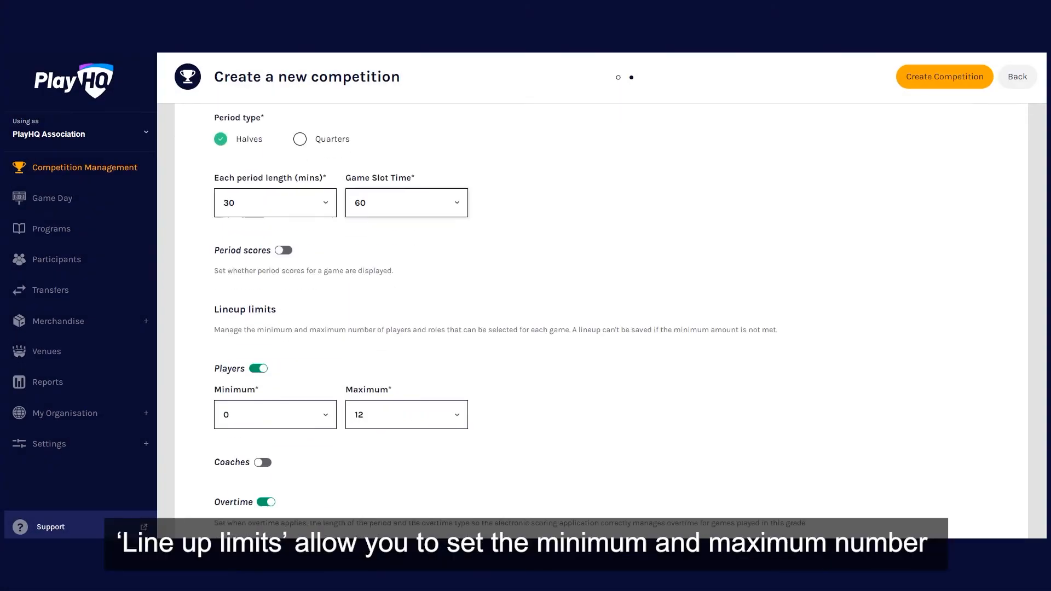
pyautogui.scroll(-3, 601, 320)
pyautogui.click(407, 198)
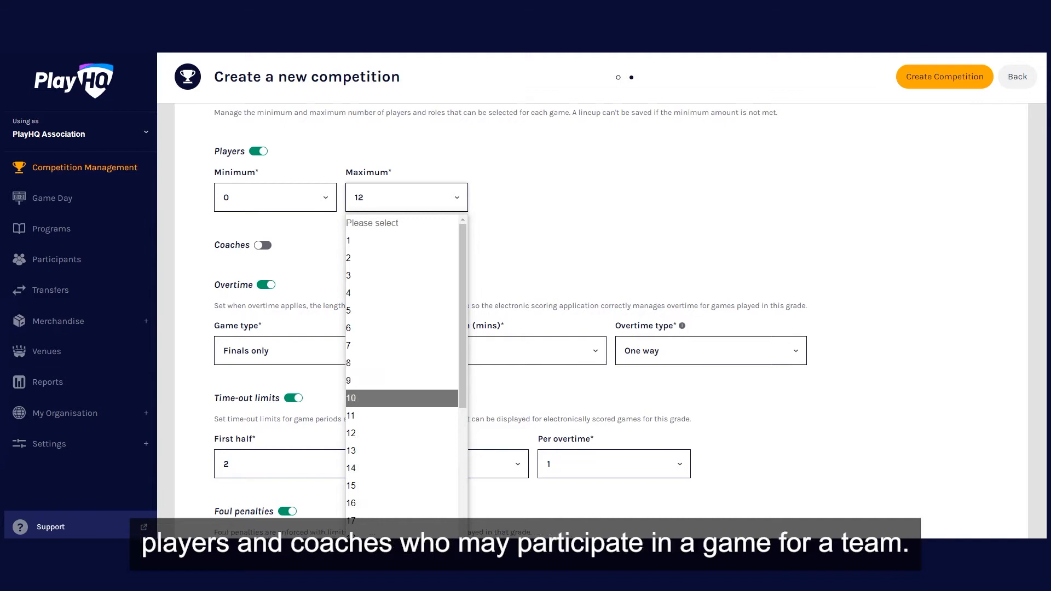
pyautogui.click(383, 399)
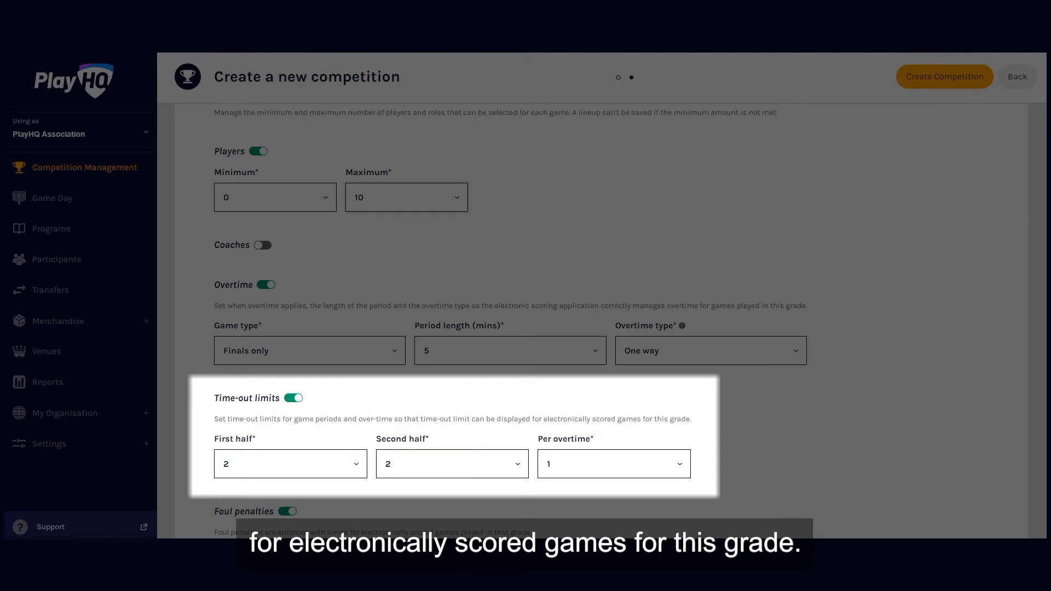
# - Allow clubs to enter scores for both teams with access locked 10 hours after game start, and publish lineups when selected
pyautogui.scroll(-4, 602, 321)
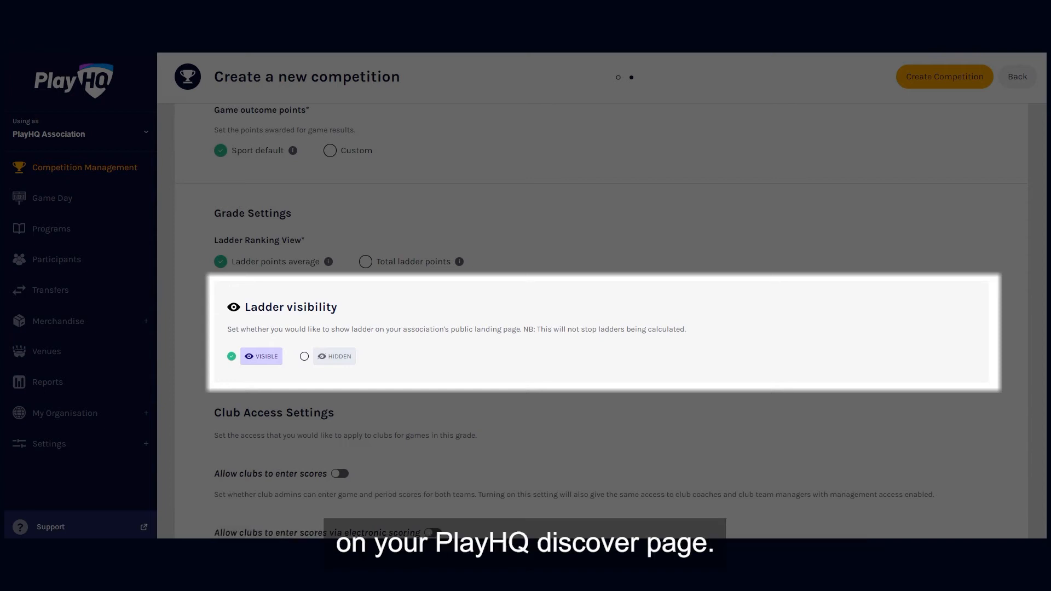
pyautogui.scroll(-4, 601, 321)
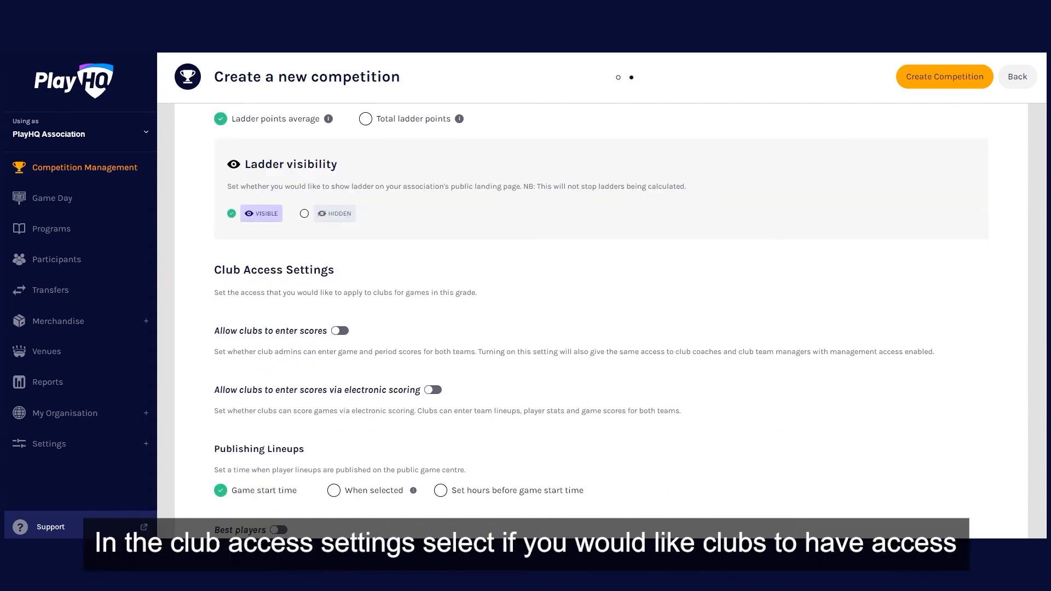
pyautogui.click(340, 259)
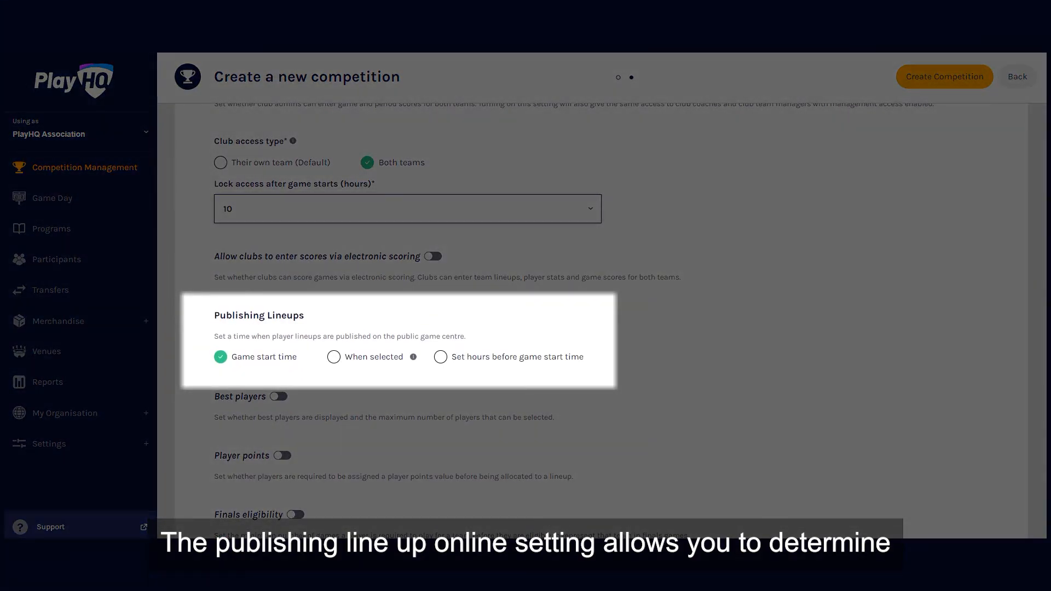
pyautogui.click(334, 357)
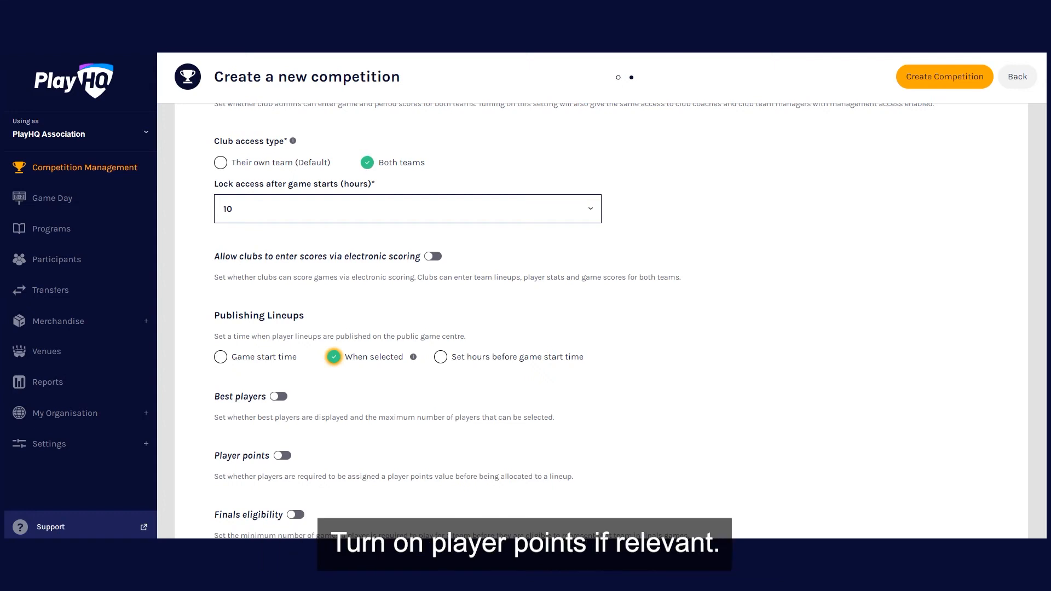
# - Enable finals eligibility with a minimum of 4 games played and create the competition
pyautogui.click(283, 456)
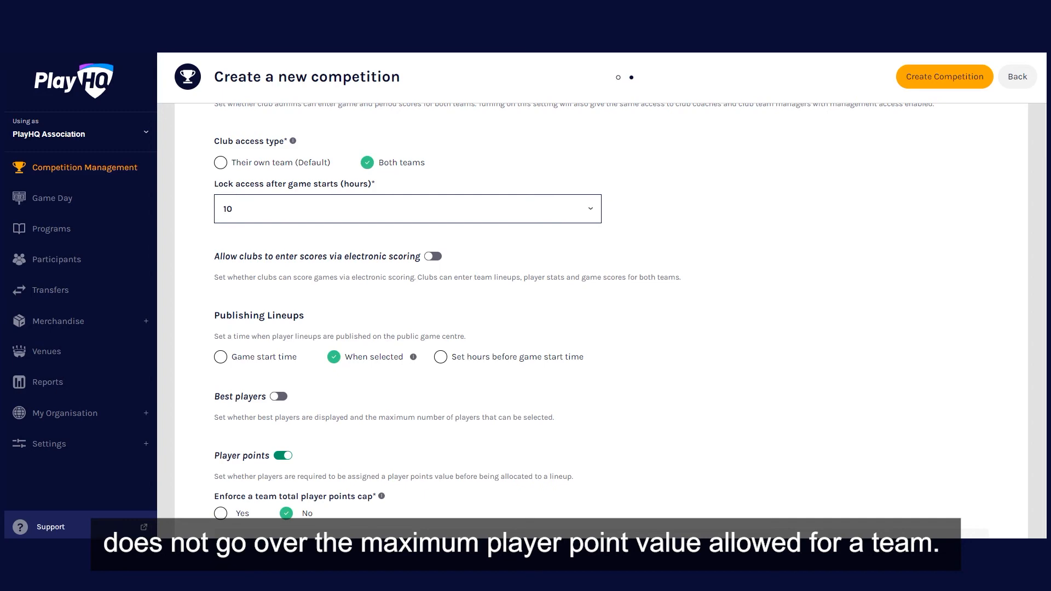
pyautogui.click(283, 455)
pyautogui.click(297, 514)
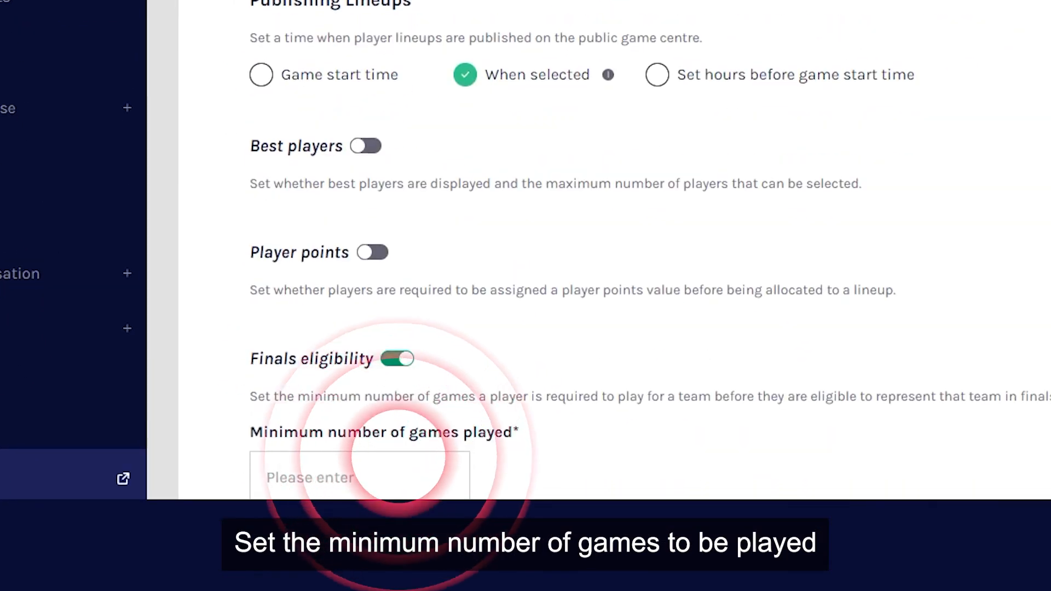
pyautogui.click(432, 475)
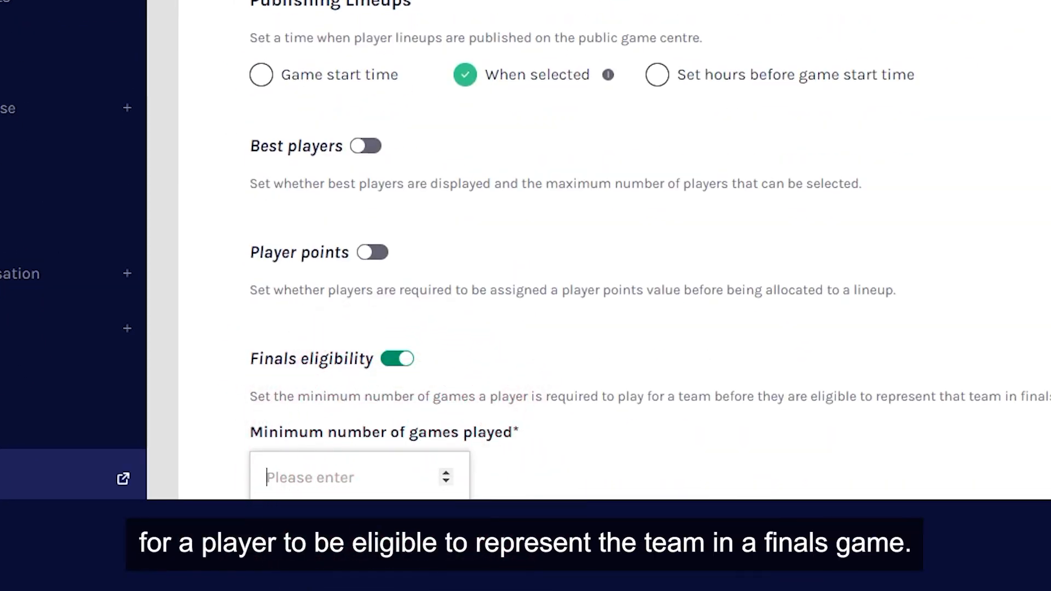
pyautogui.write('4')
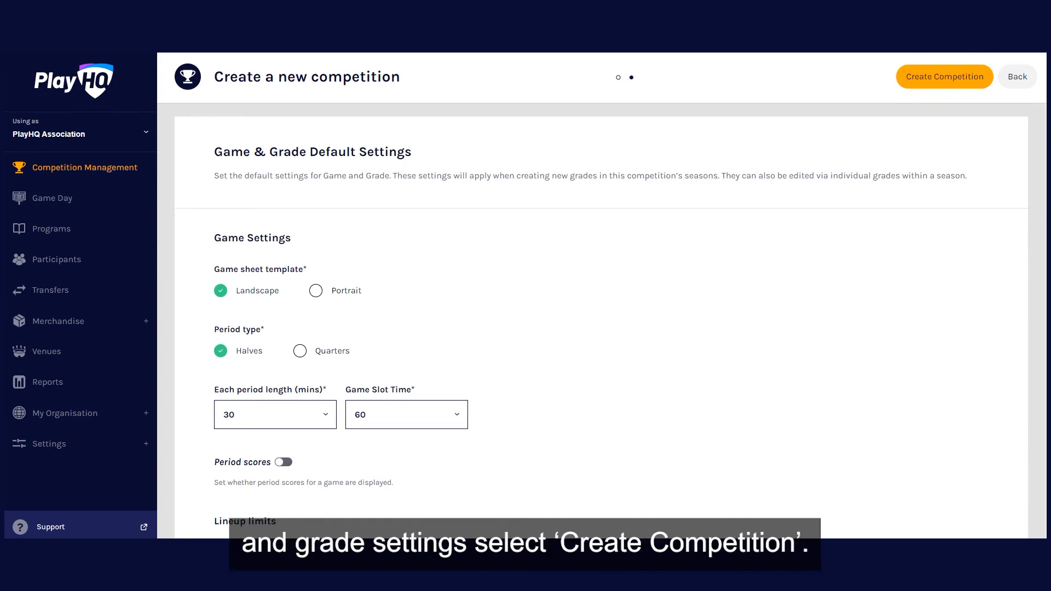
pyautogui.click(945, 75)
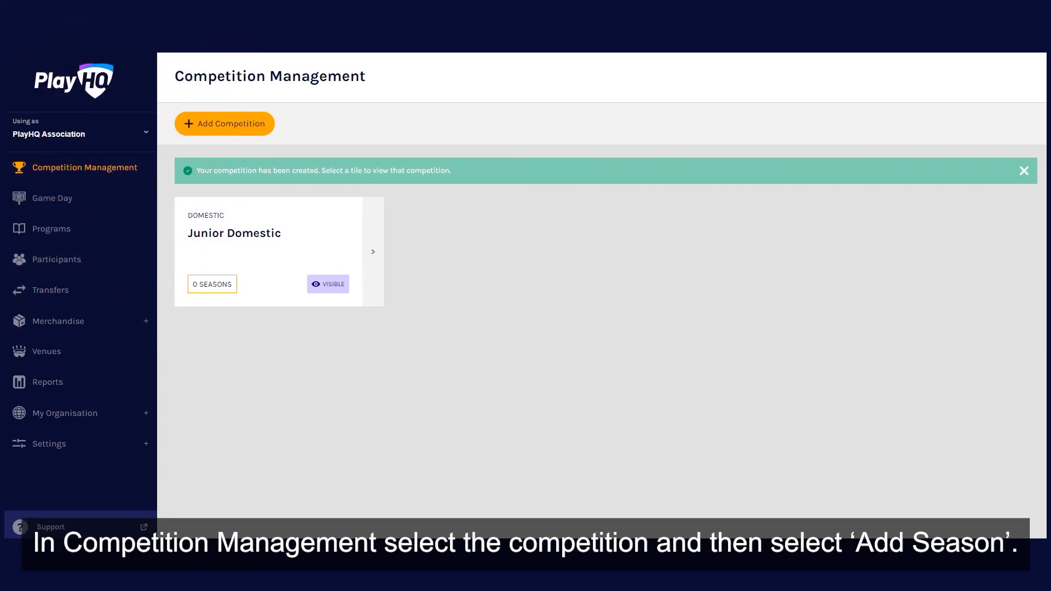
# - Start a new season in the Junior Domestic competition and choose Summer 2020/21 as its season name
pyautogui.click(266, 251)
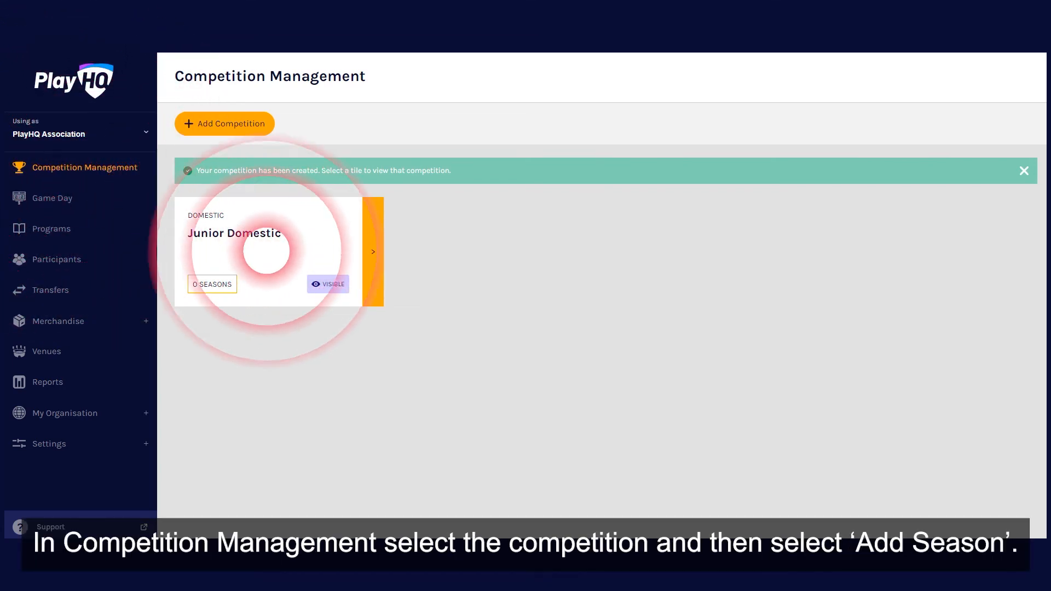
pyautogui.click(605, 366)
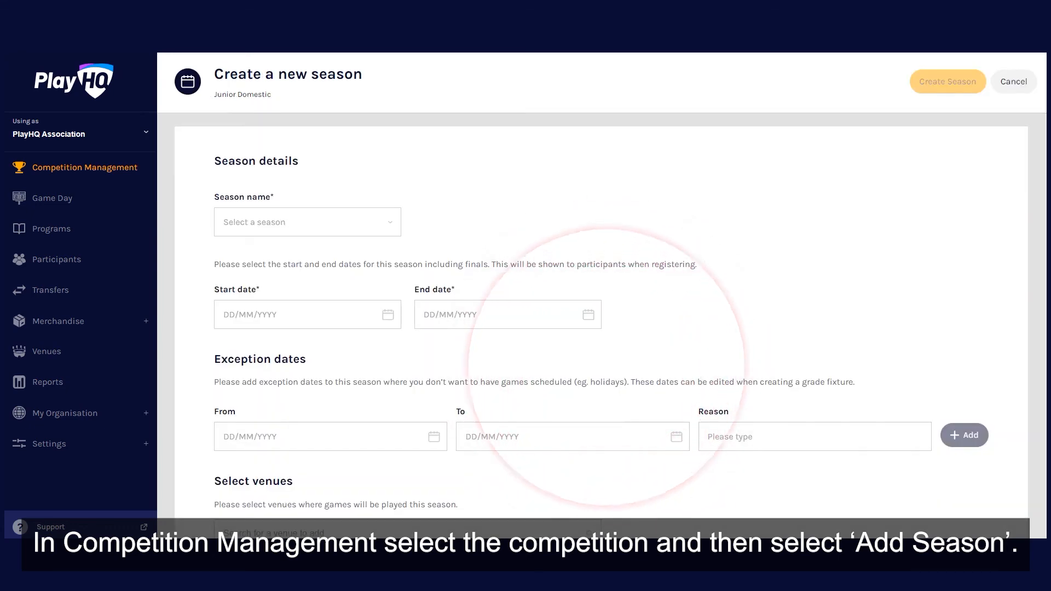
pyautogui.click(390, 222)
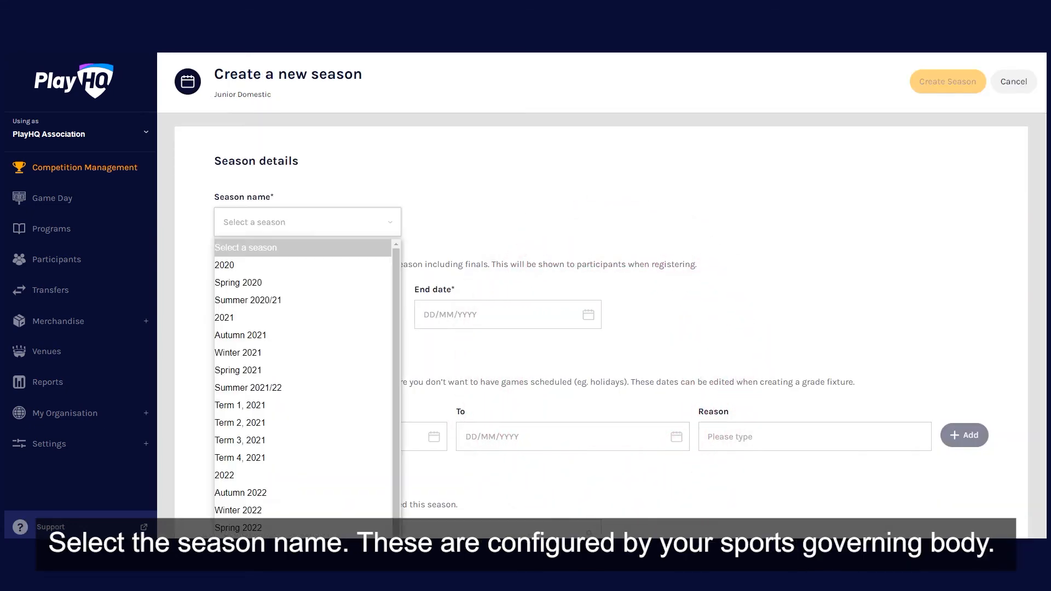
pyautogui.click(302, 300)
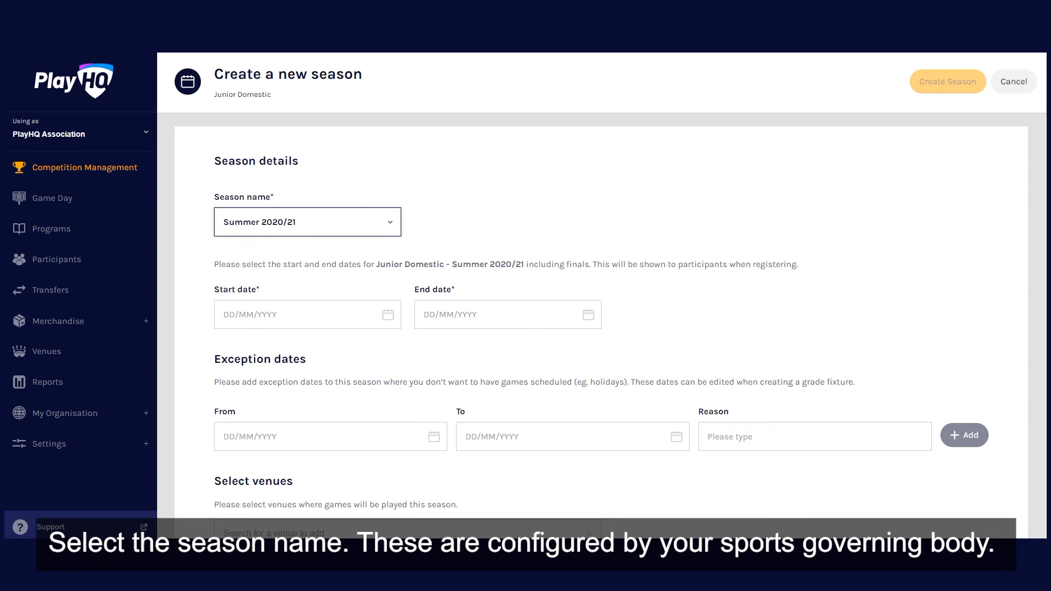
# - Set the season's start date to 28/11/2021 and its end date to 28/05/2022
pyautogui.scroll(-2, 601, 325)
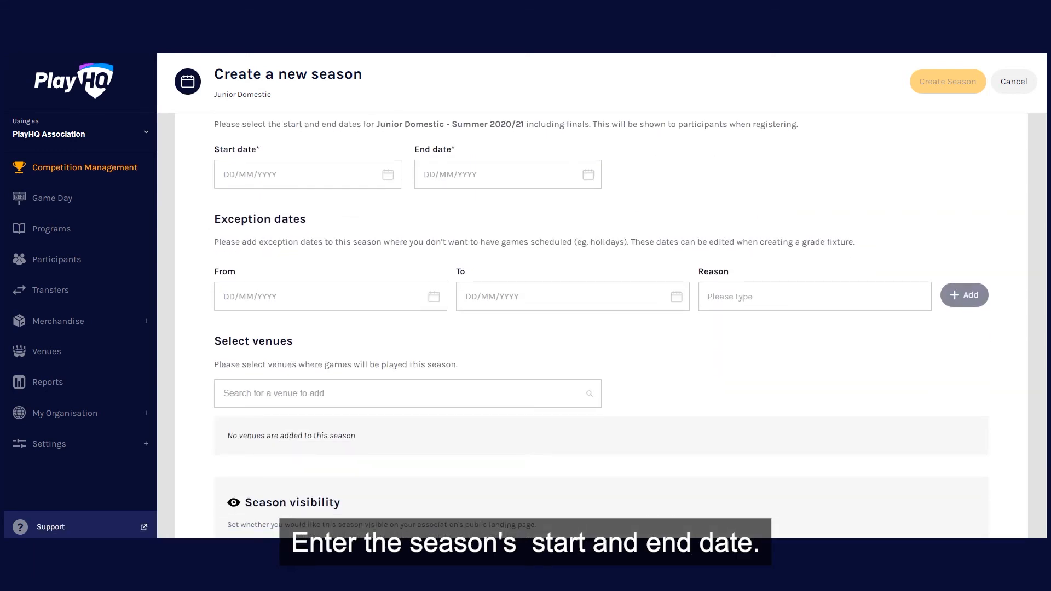
pyautogui.click(307, 175)
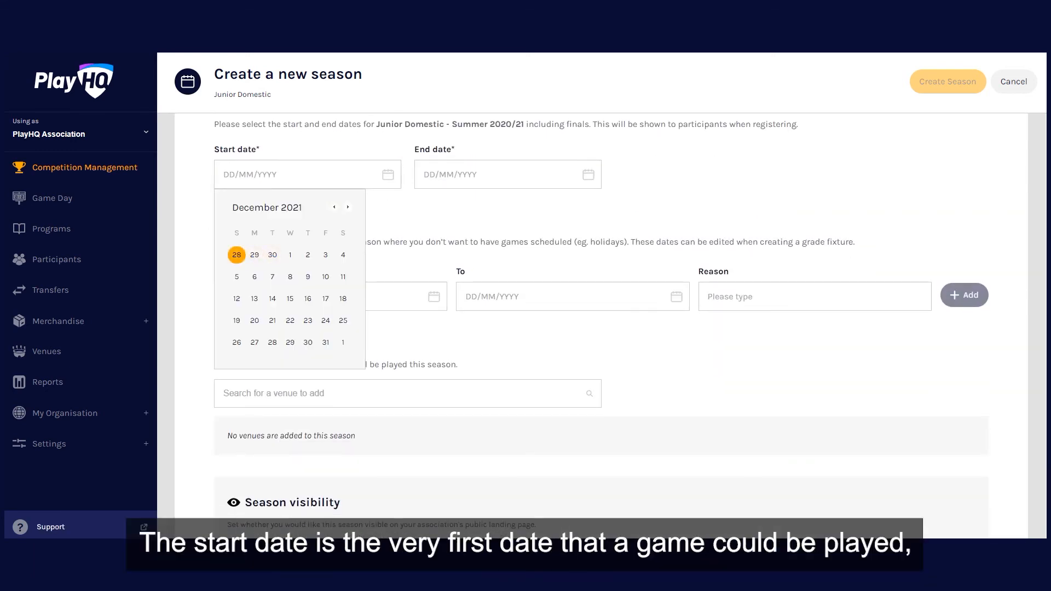
pyautogui.click(237, 255)
pyautogui.click(548, 207)
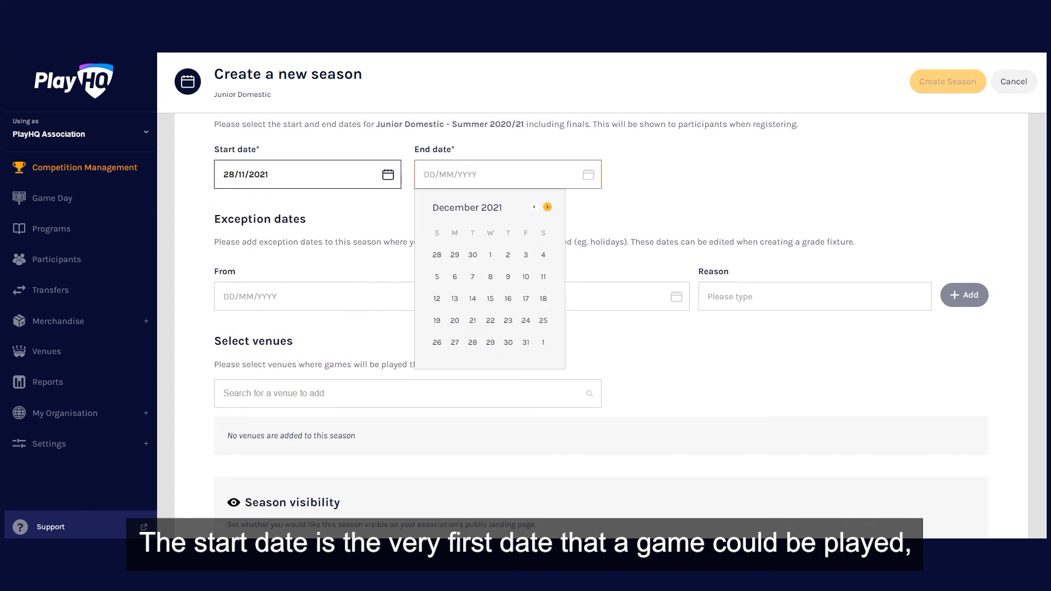
pyautogui.click(548, 206)
pyautogui.click(548, 207)
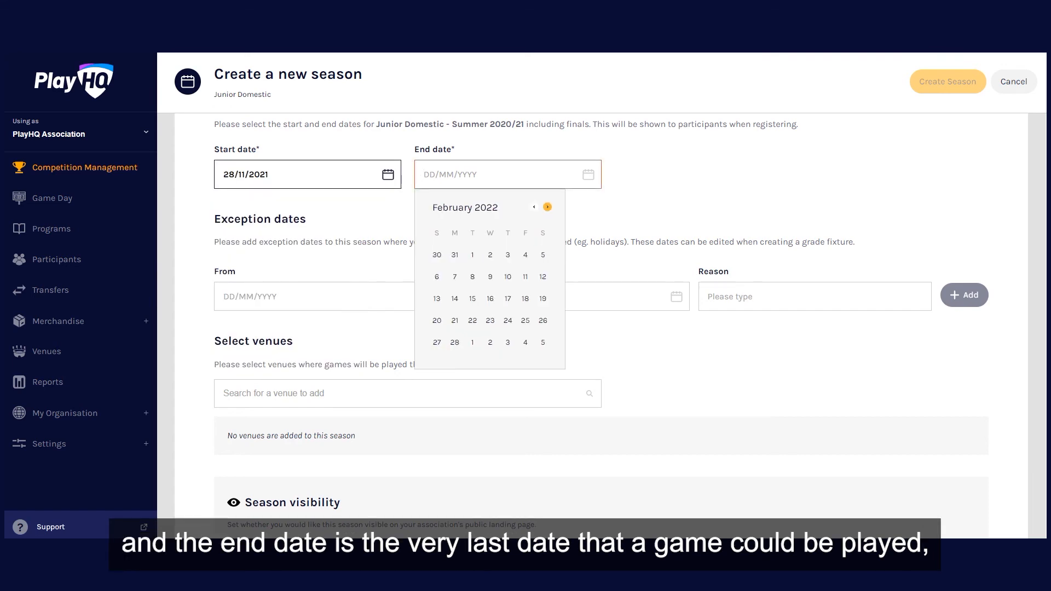
pyautogui.click(548, 207)
pyautogui.click(549, 207)
pyautogui.click(548, 207)
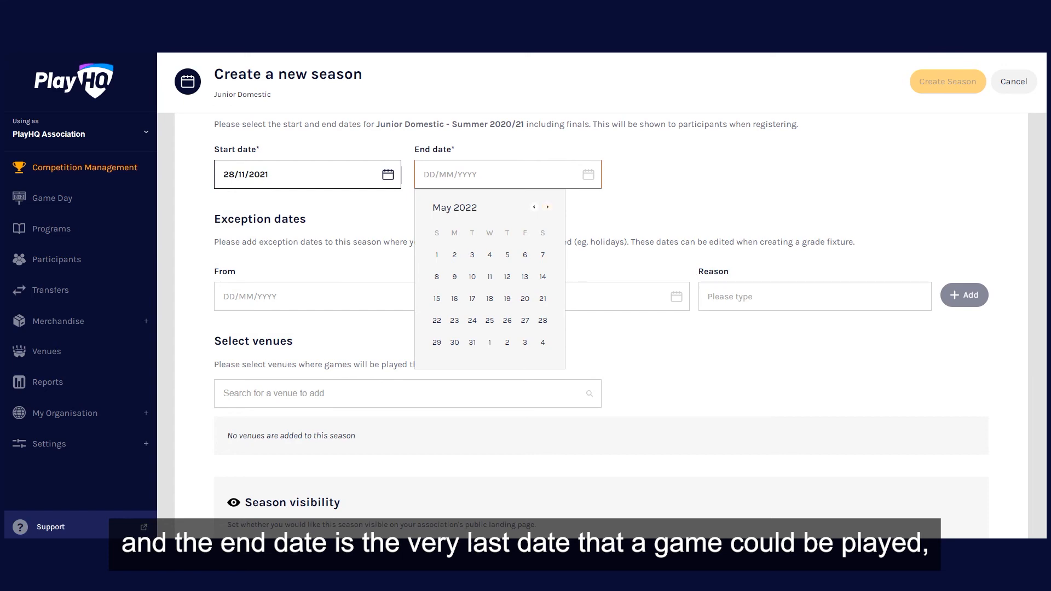
pyautogui.click(543, 320)
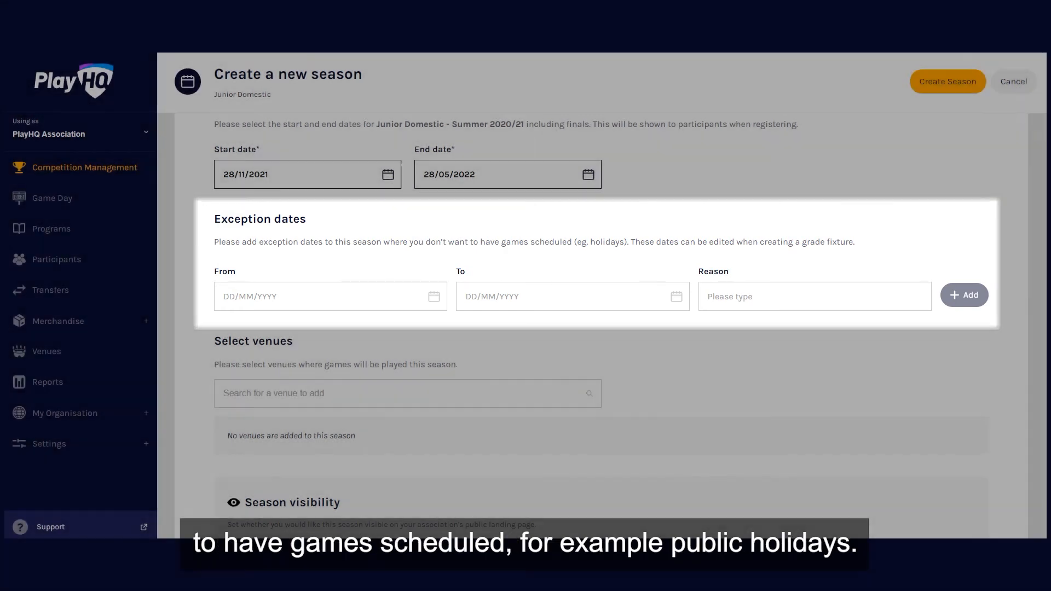
# - Add an exception date from 25/12/2021 to 25/12/2021 with the reason Christmas Day
pyautogui.click(329, 296)
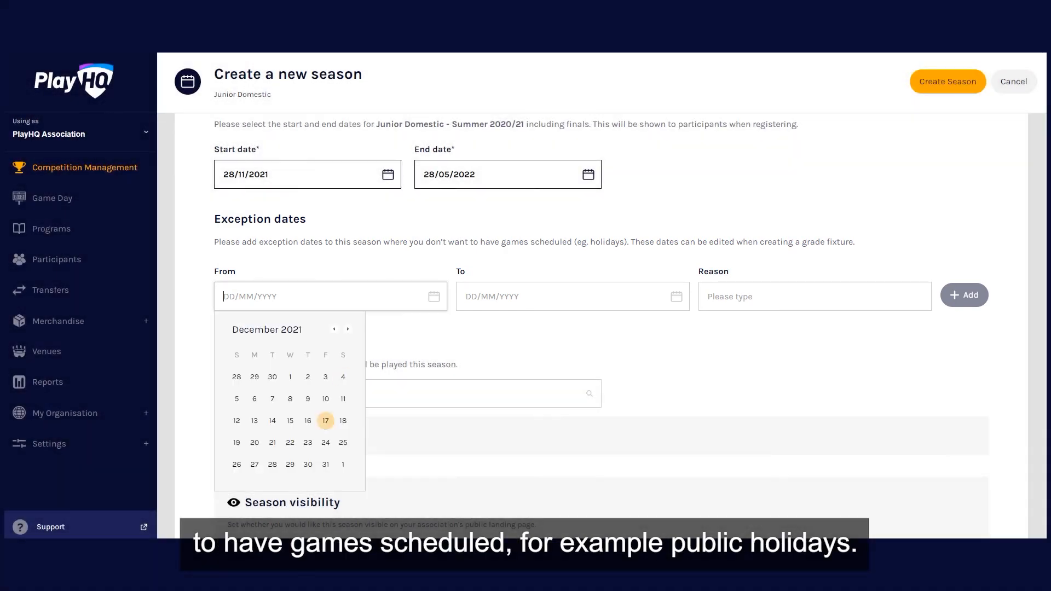
pyautogui.click(343, 442)
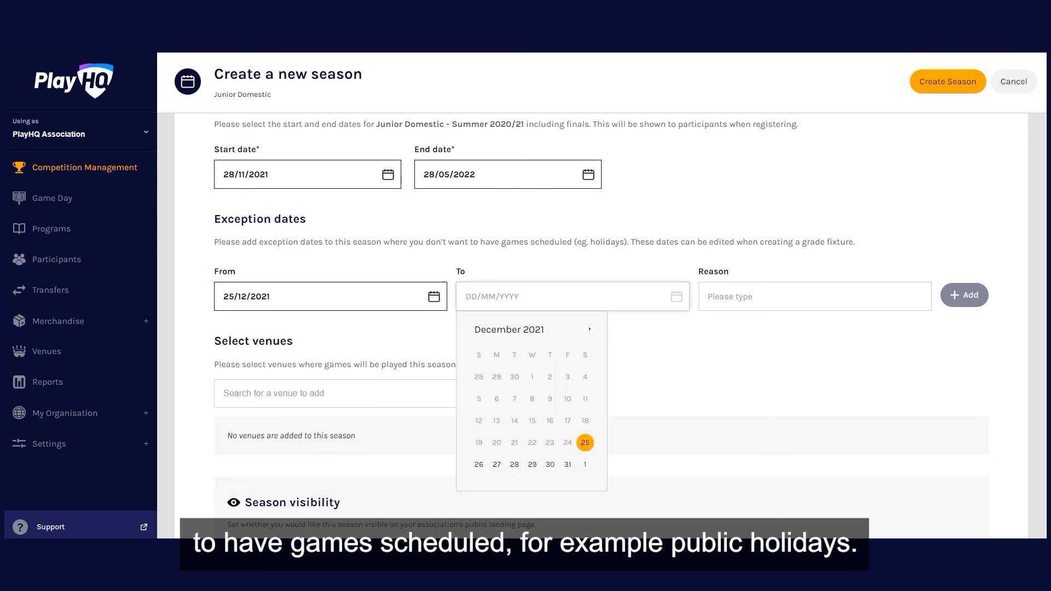
pyautogui.click(585, 443)
pyautogui.click(815, 297)
pyautogui.write('Christmas ')
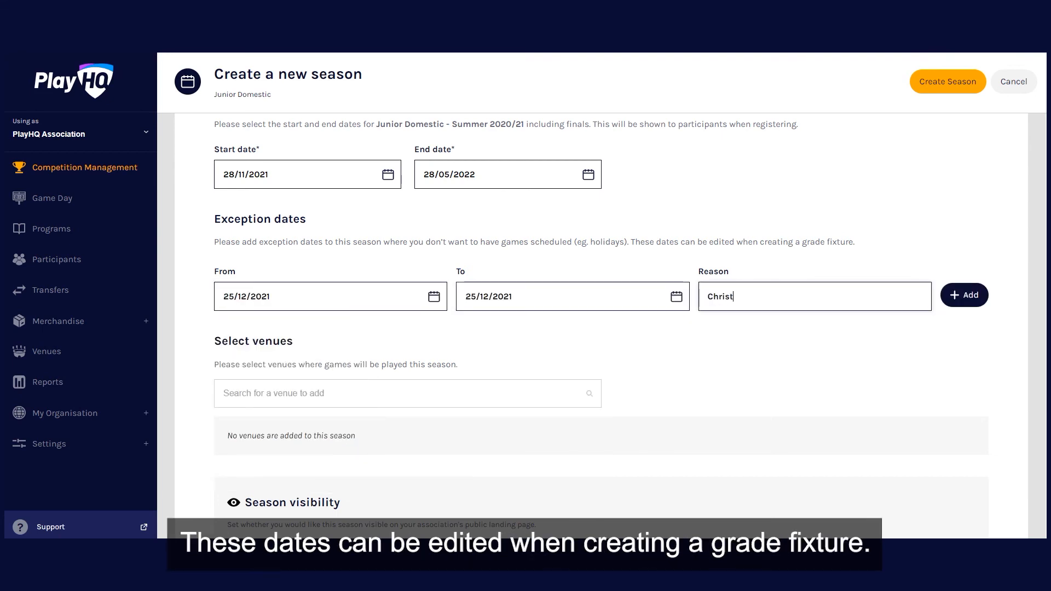
pyautogui.write('Day')
pyautogui.press('Return')
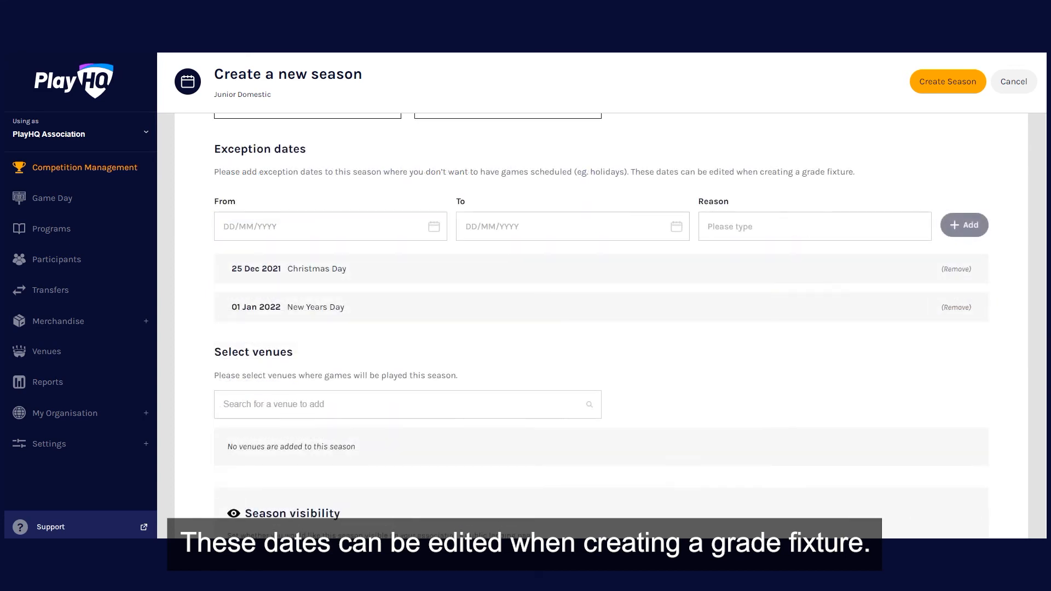
# - Look up a venue to add to the season and set the season visibility to Visible
pyautogui.scroll(-4, 602, 326)
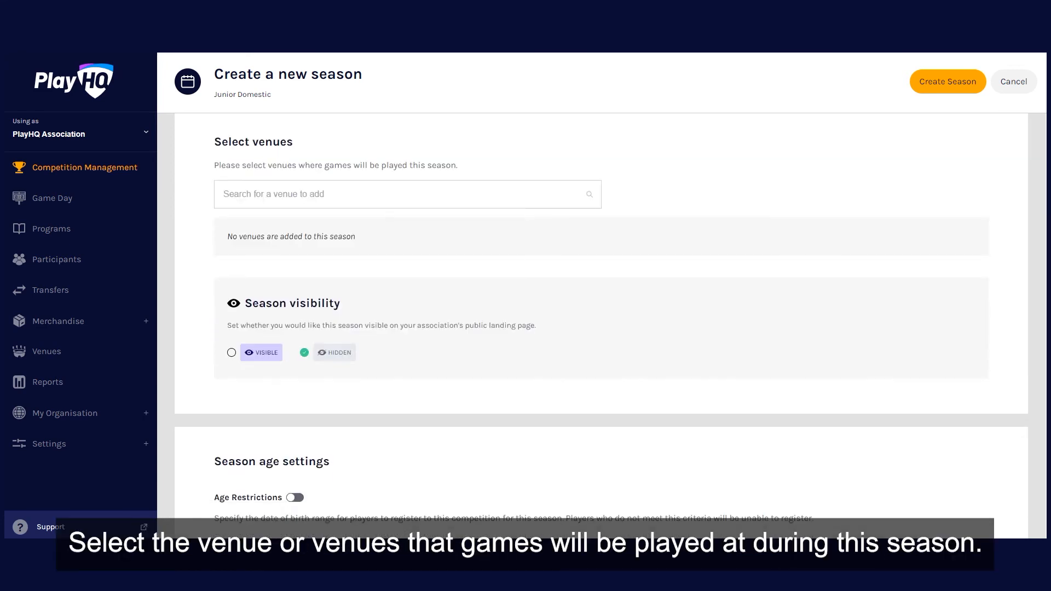
pyautogui.click(407, 194)
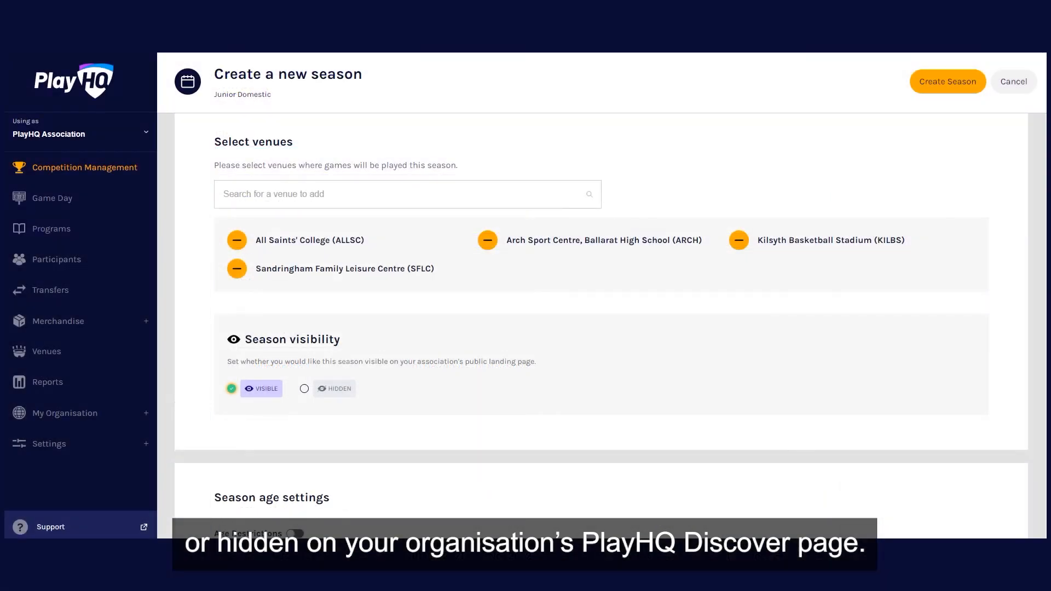
pyautogui.scroll(-3, 602, 329)
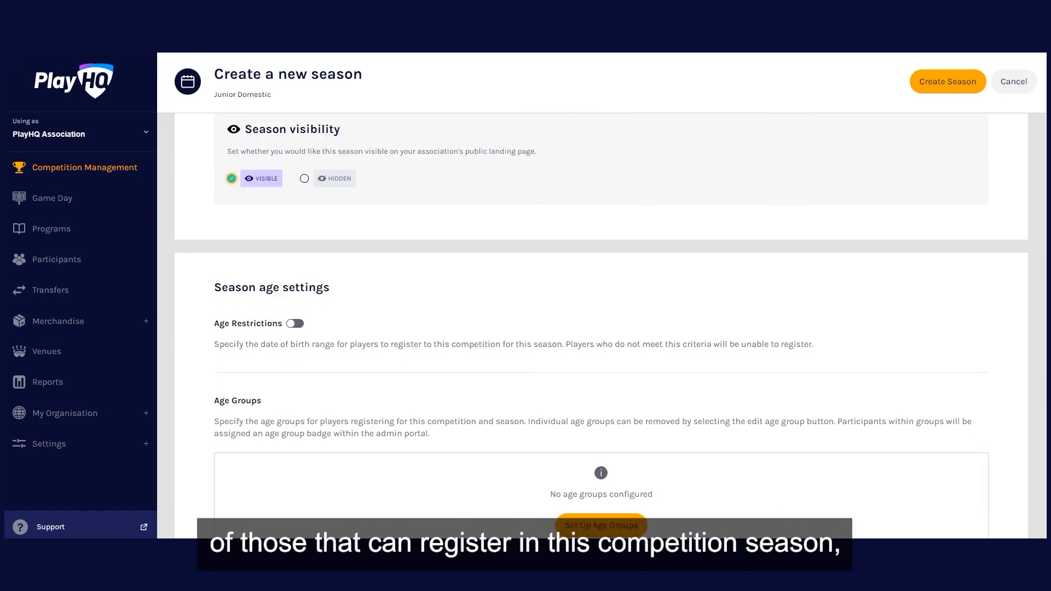
pyautogui.scroll(-1, 601, 325)
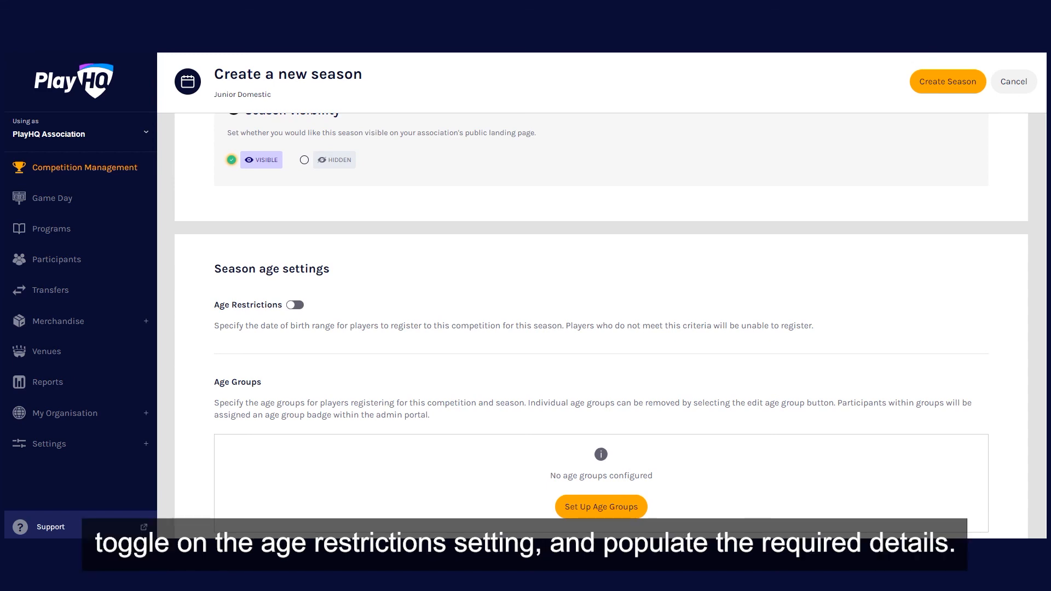
pyautogui.click(295, 305)
pyautogui.click(309, 371)
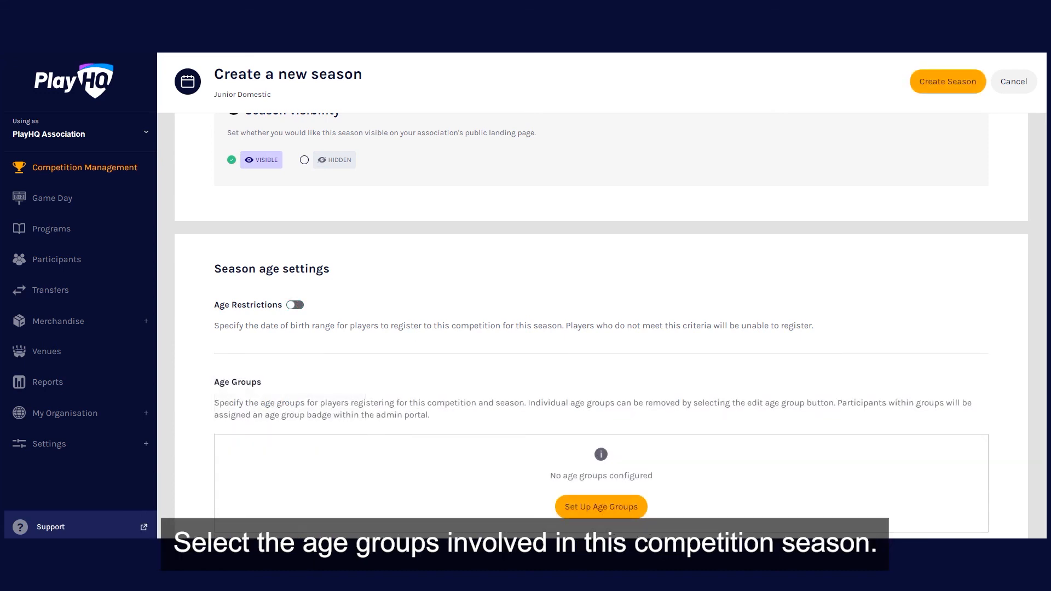
# - Set up age groups U10 to U16 with player age calculated as at 01/01/2022, and save them
pyautogui.click(602, 507)
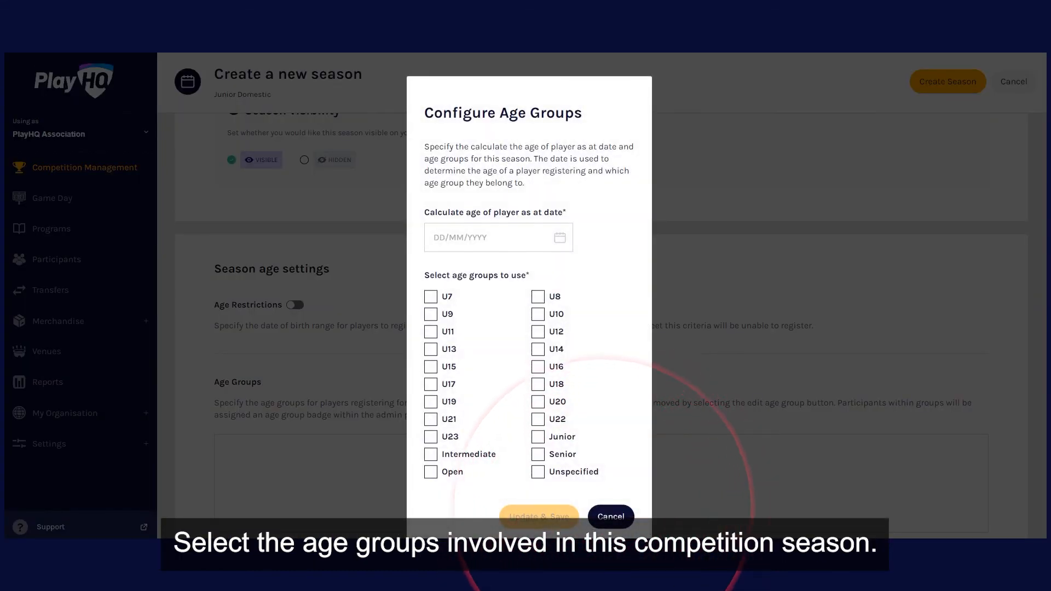
pyautogui.click(526, 238)
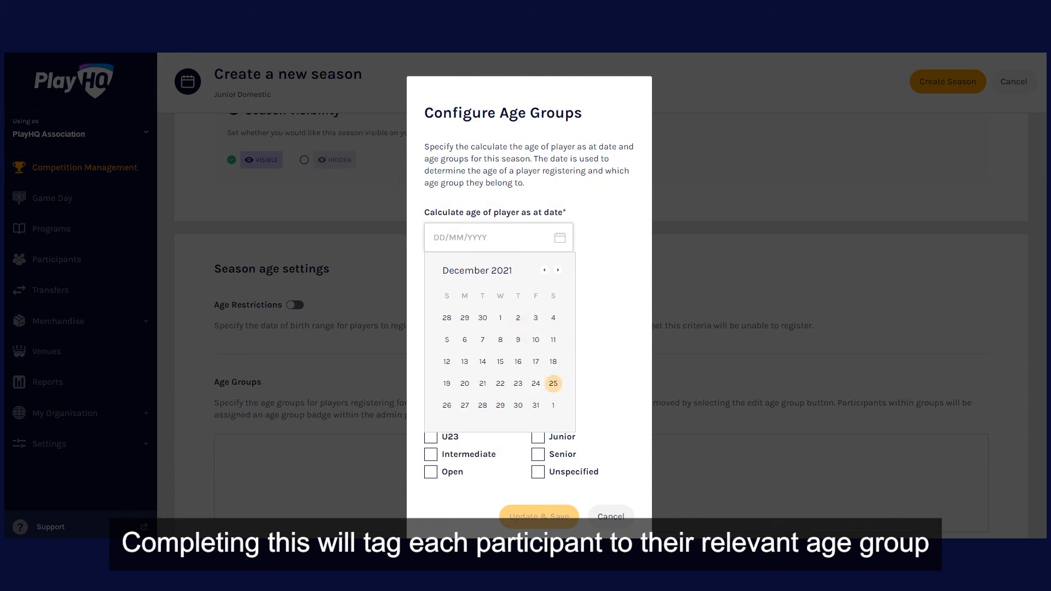
pyautogui.click(553, 405)
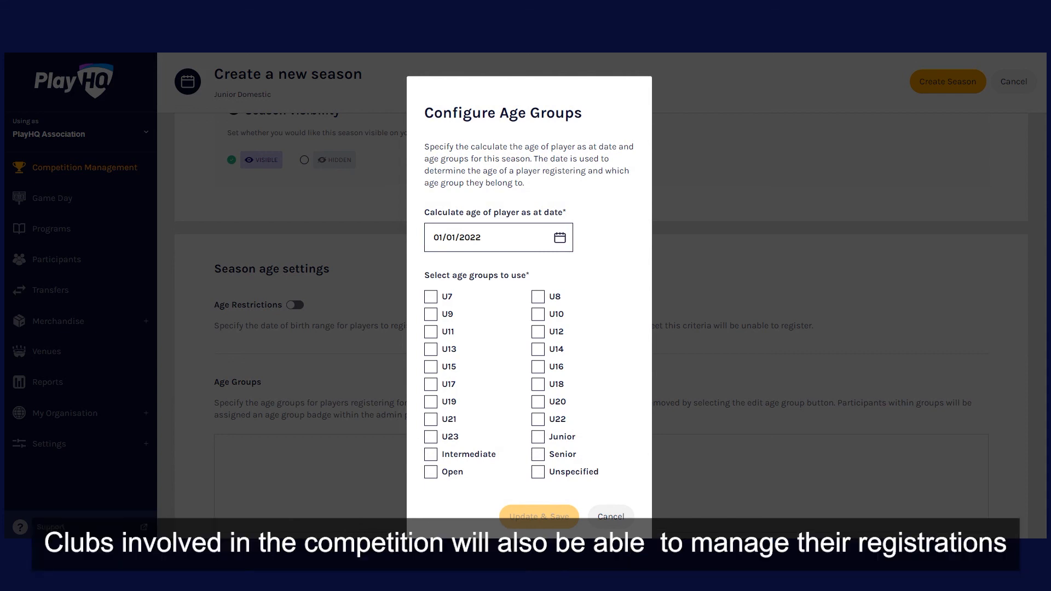
pyautogui.click(538, 314)
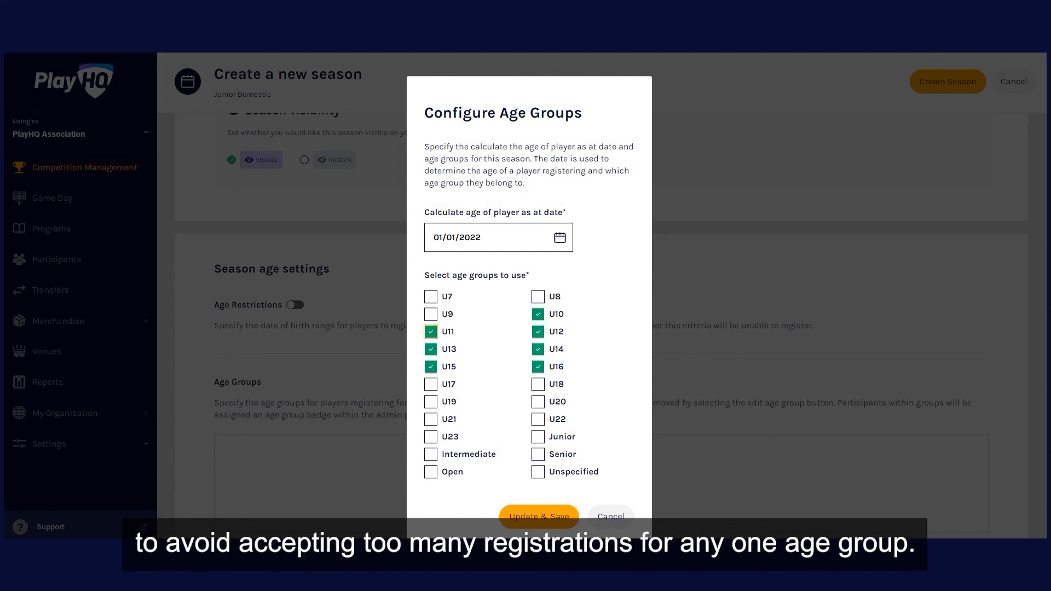
pyautogui.click(539, 516)
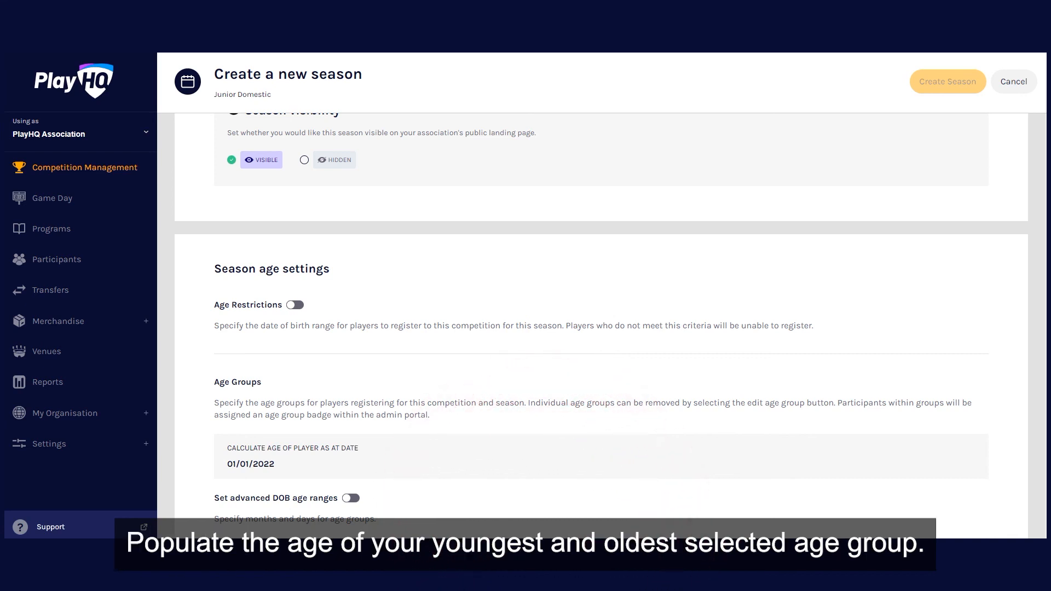
# - Set the U10 group's minimum age to 8 years and create the season
pyautogui.scroll(-5, 502, 329)
pyautogui.click(502, 336)
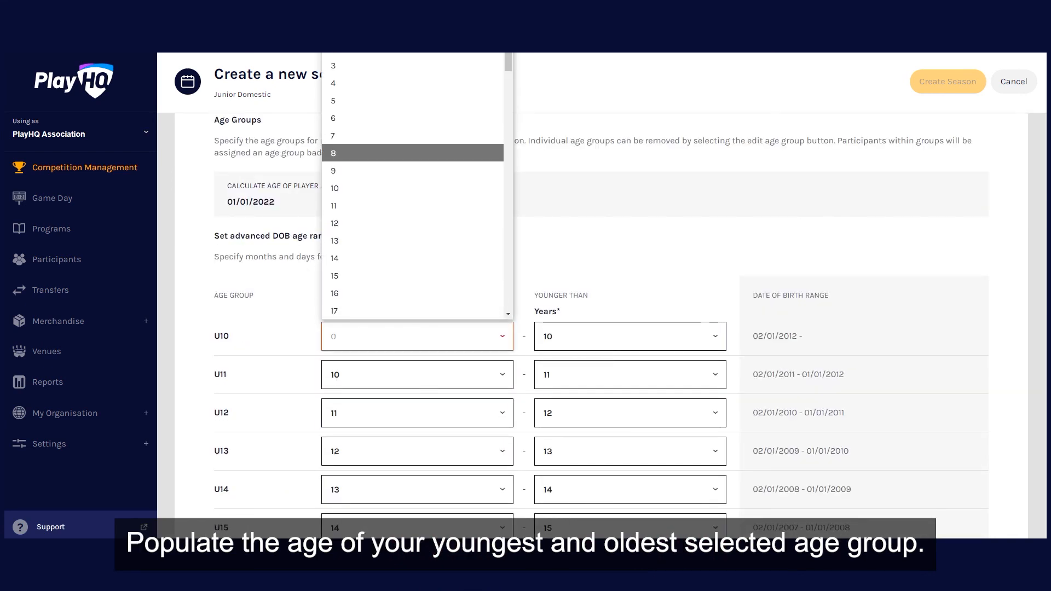
pyautogui.click(413, 154)
pyautogui.scroll(-2, 601, 325)
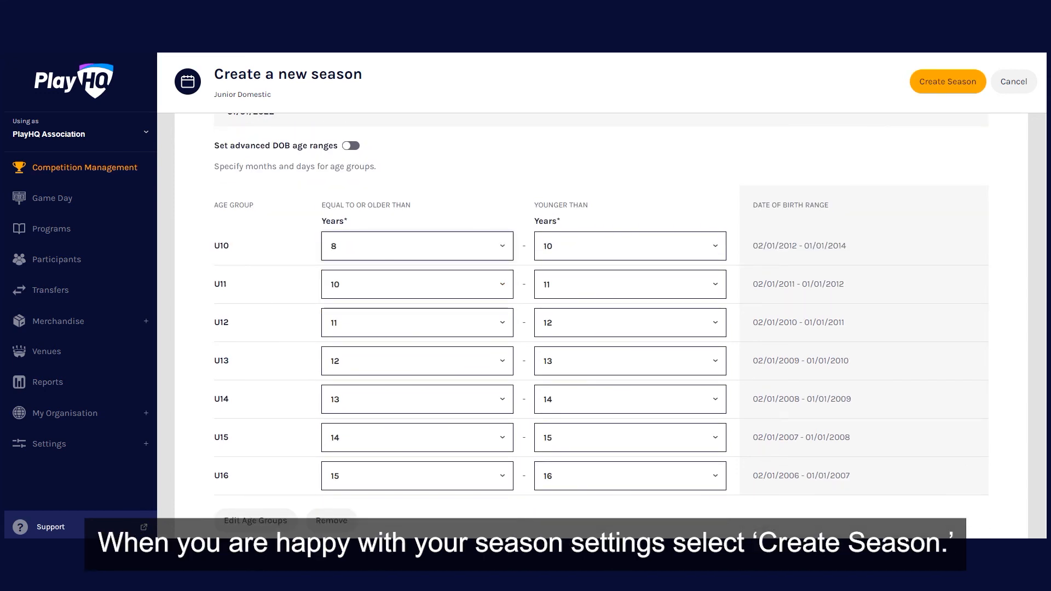
pyautogui.click(948, 81)
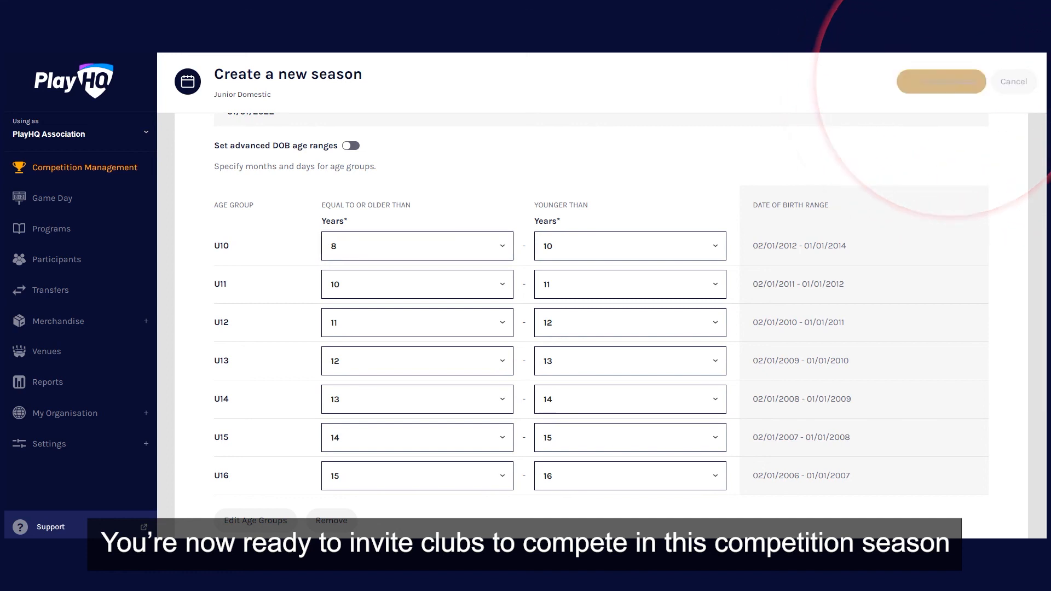